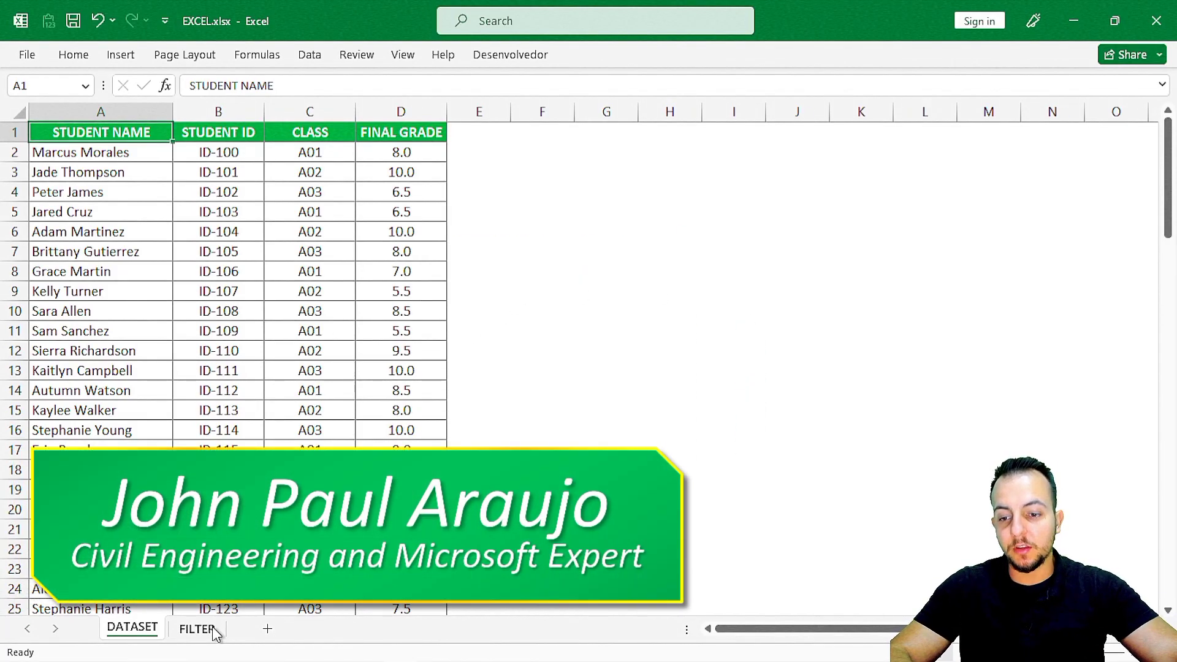
Look over the DATASET sheet's STUDENT NAME and FINAL GRADE columns, then return to the FILTER sheet
click(202, 628)
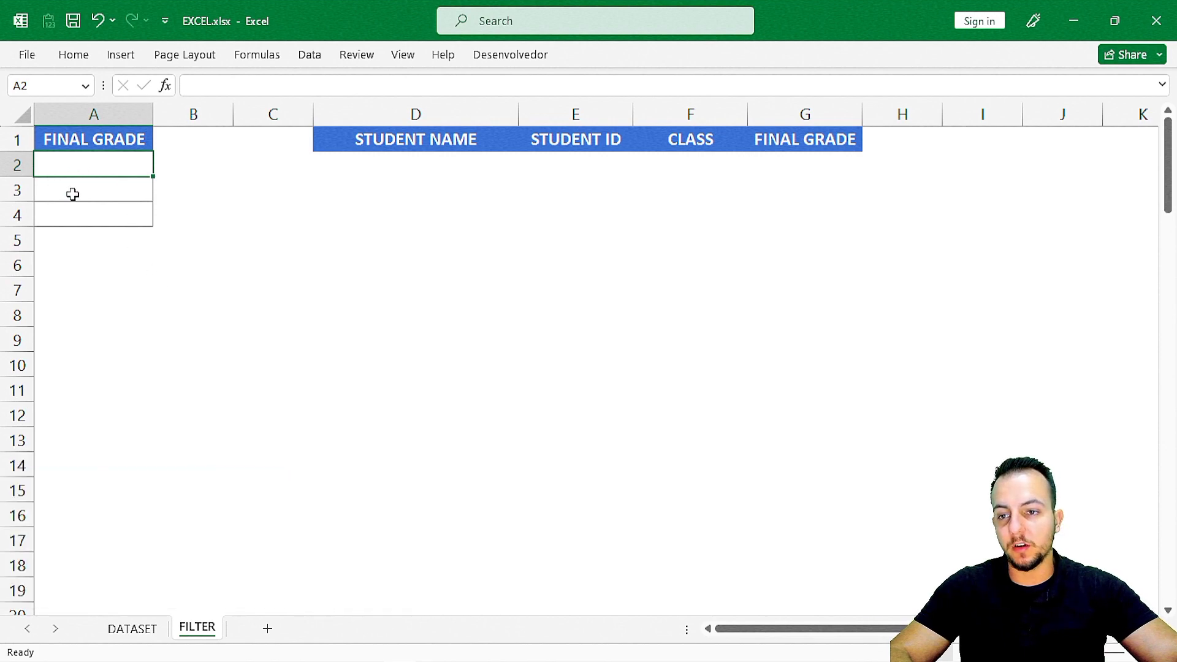
key(ctrl+Page_Up)
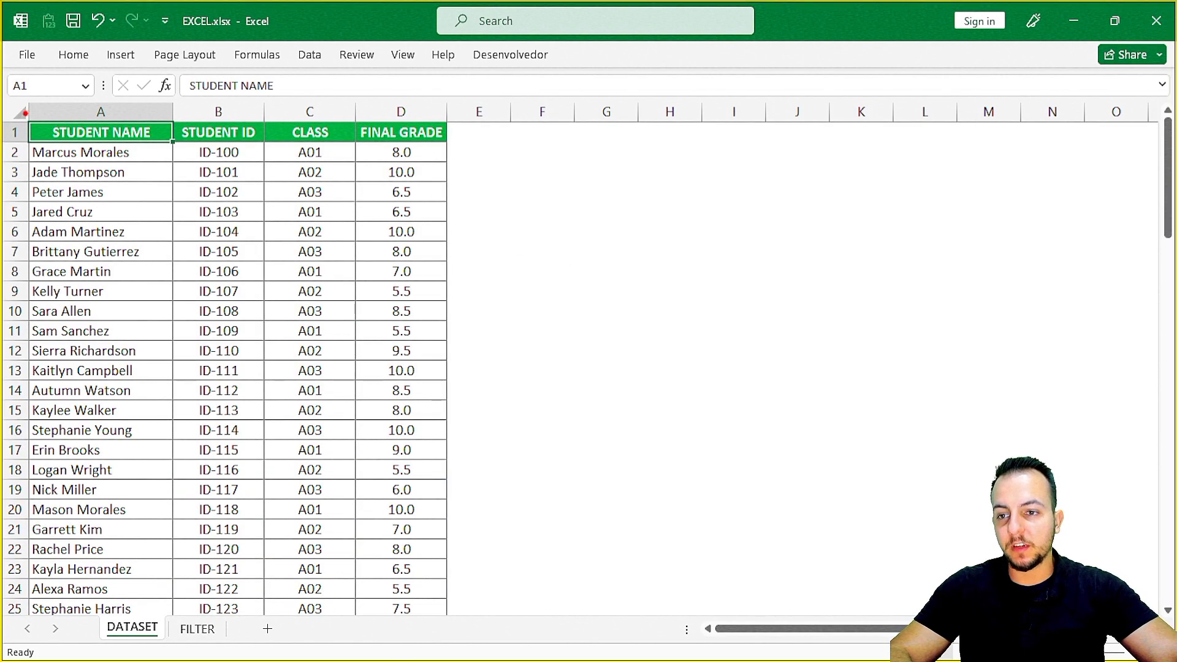
scroll(476, 450, down, 4)
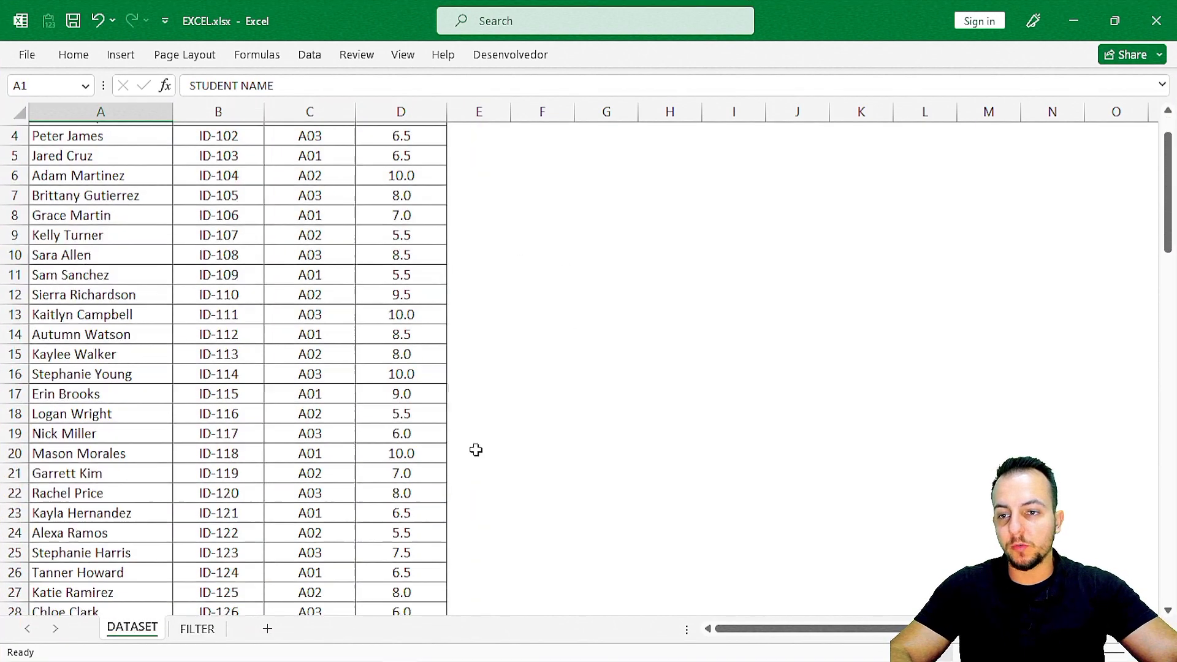
scroll(476, 449, up, 4)
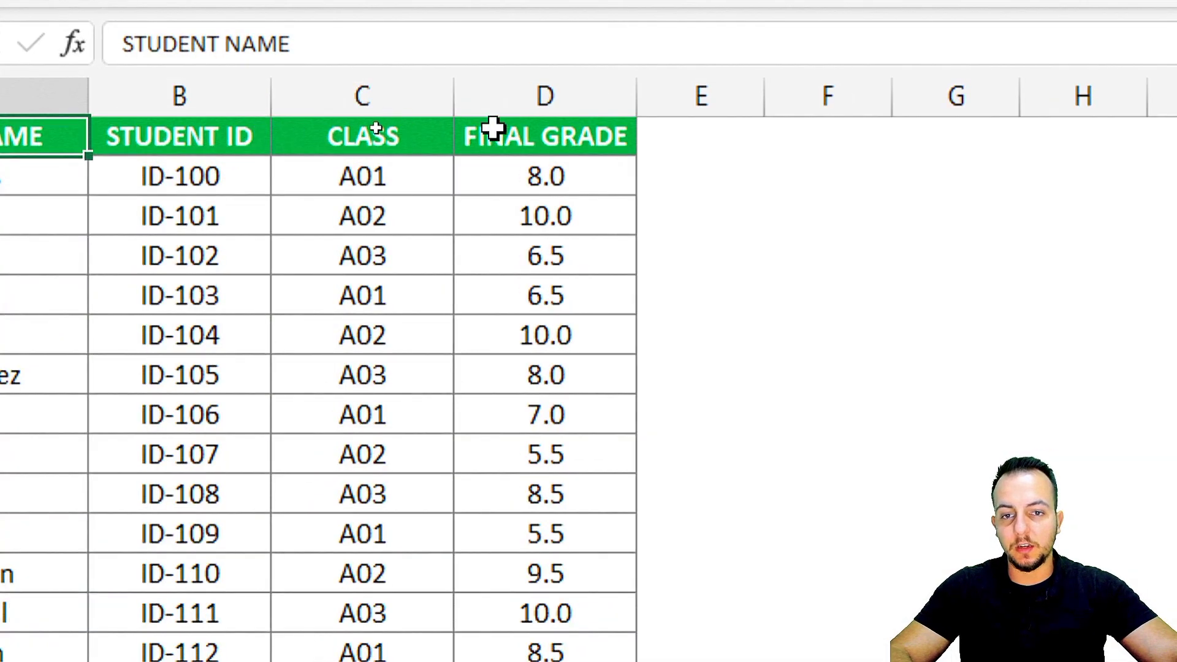
click(389, 131)
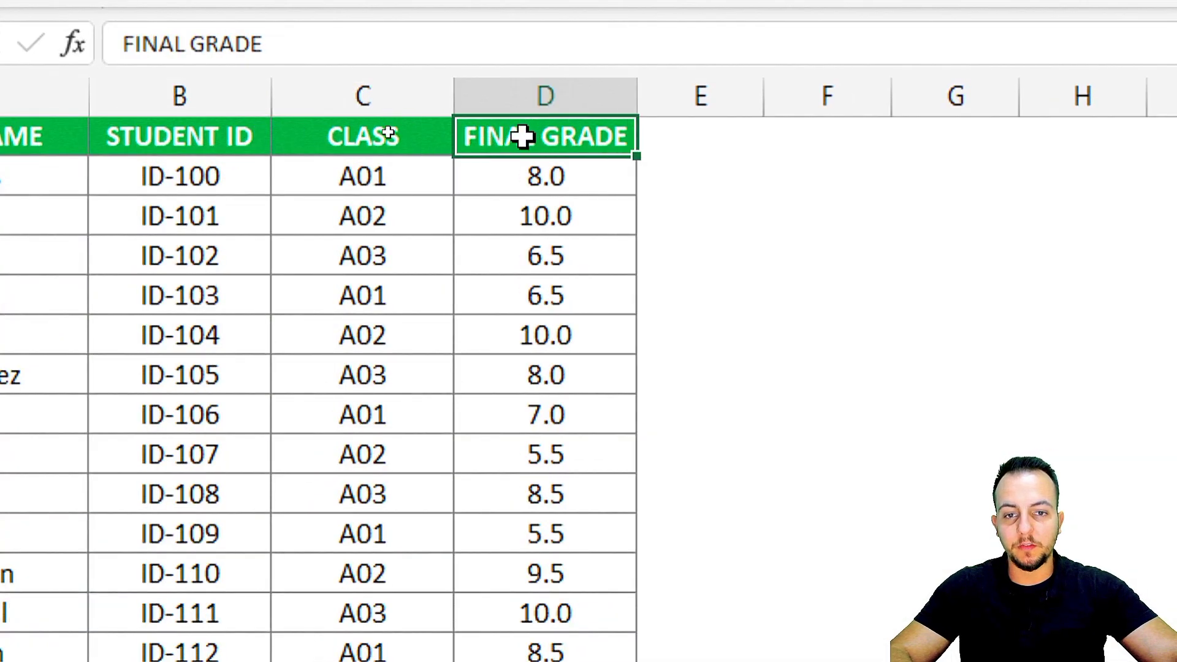
click(125, 137)
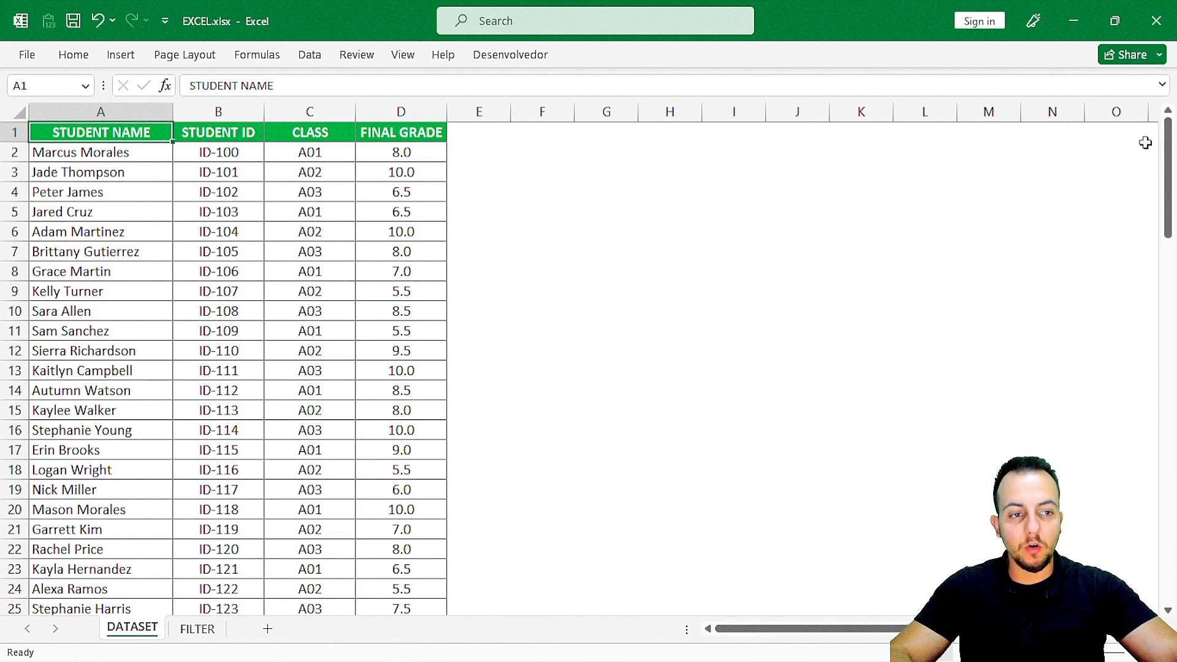
mouse_move(1167, 151)
mouse_down()
mouse_move(1169, 371)
mouse_move(1169, 151)
mouse_up()
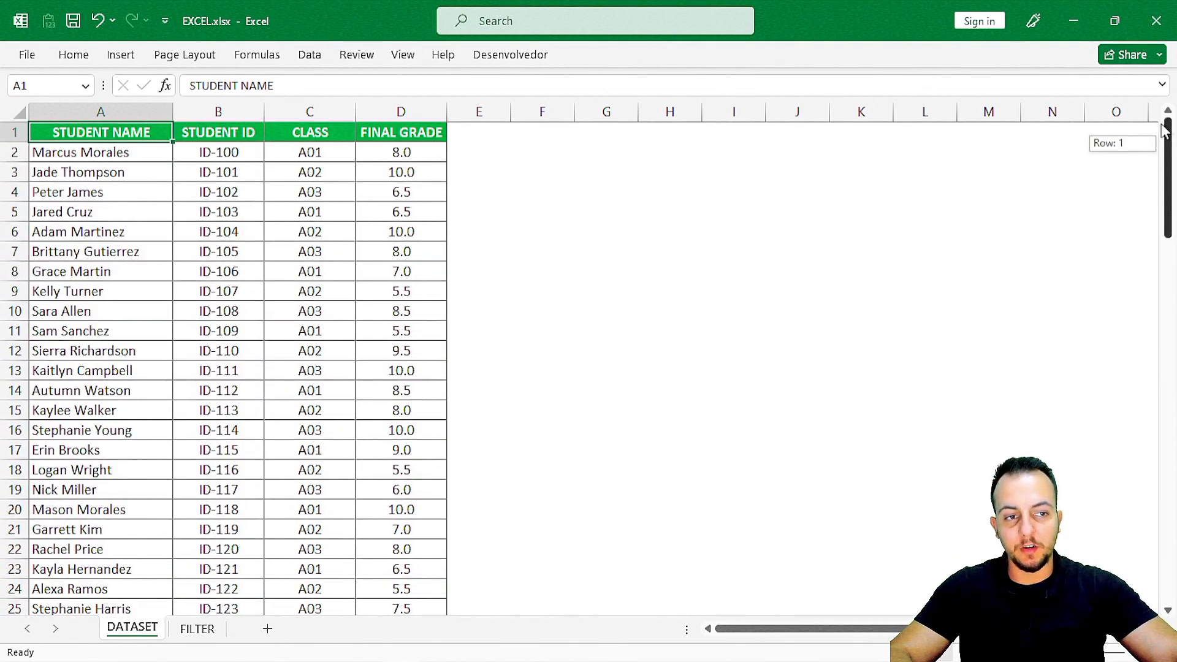
click(197, 629)
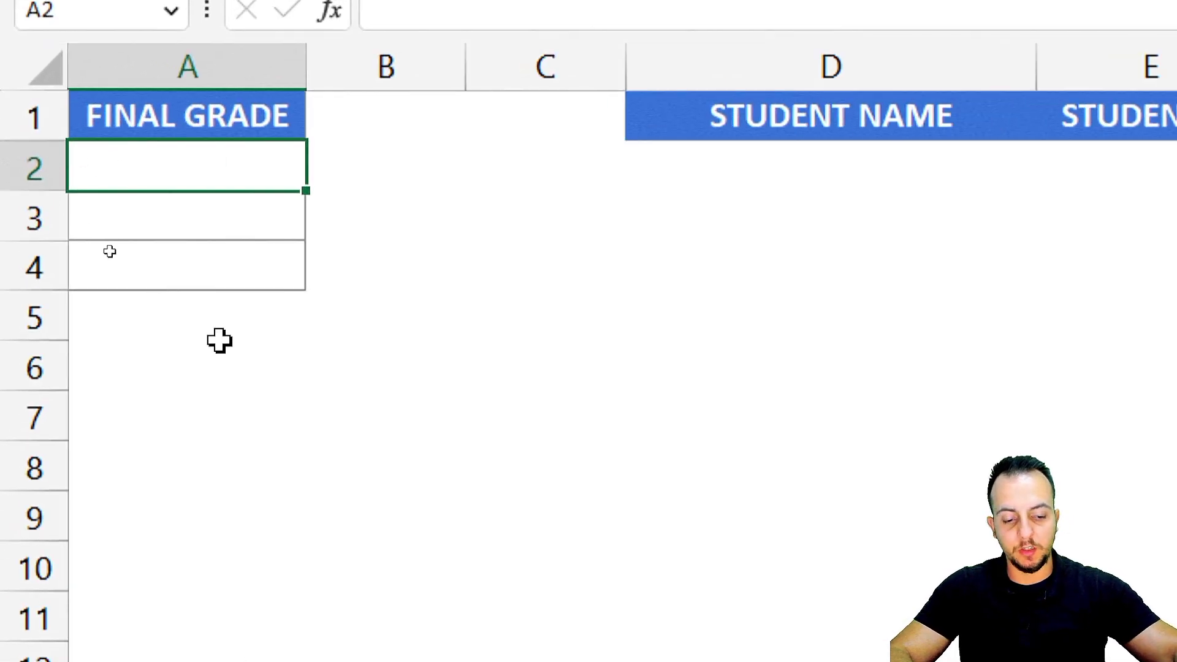
Enter criteria grades 5.0 in A2 and 5.5 in A3 on the FILTER sheet
text(5.0)
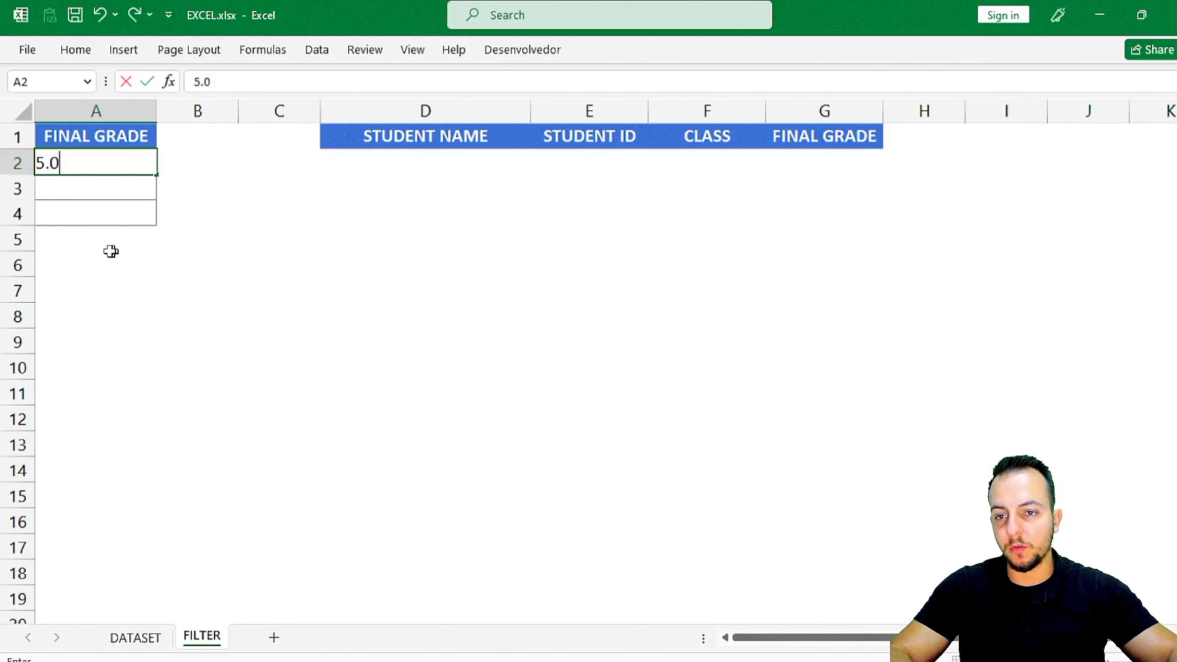
key(Return)
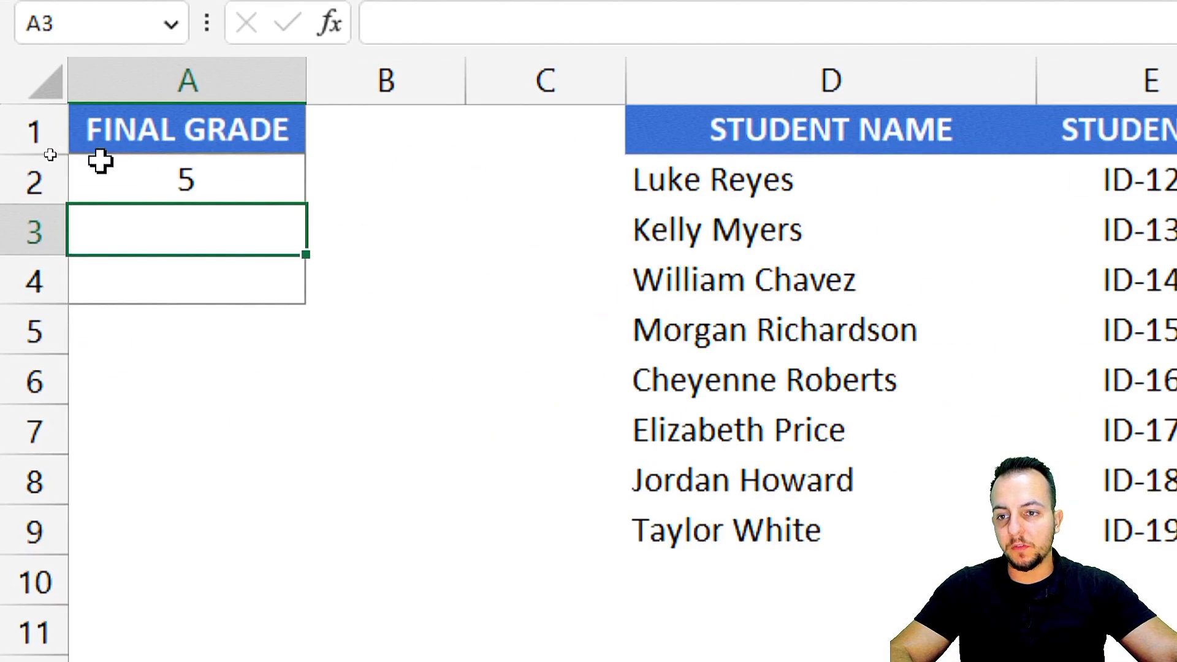
click(75, 163)
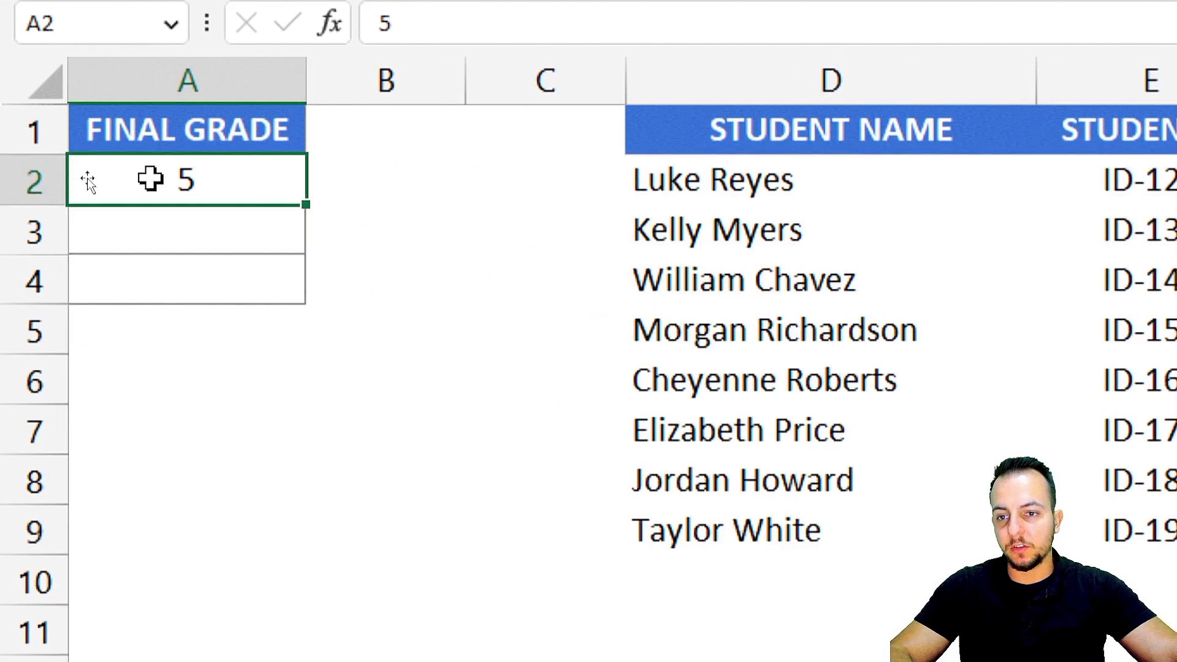
click(127, 243)
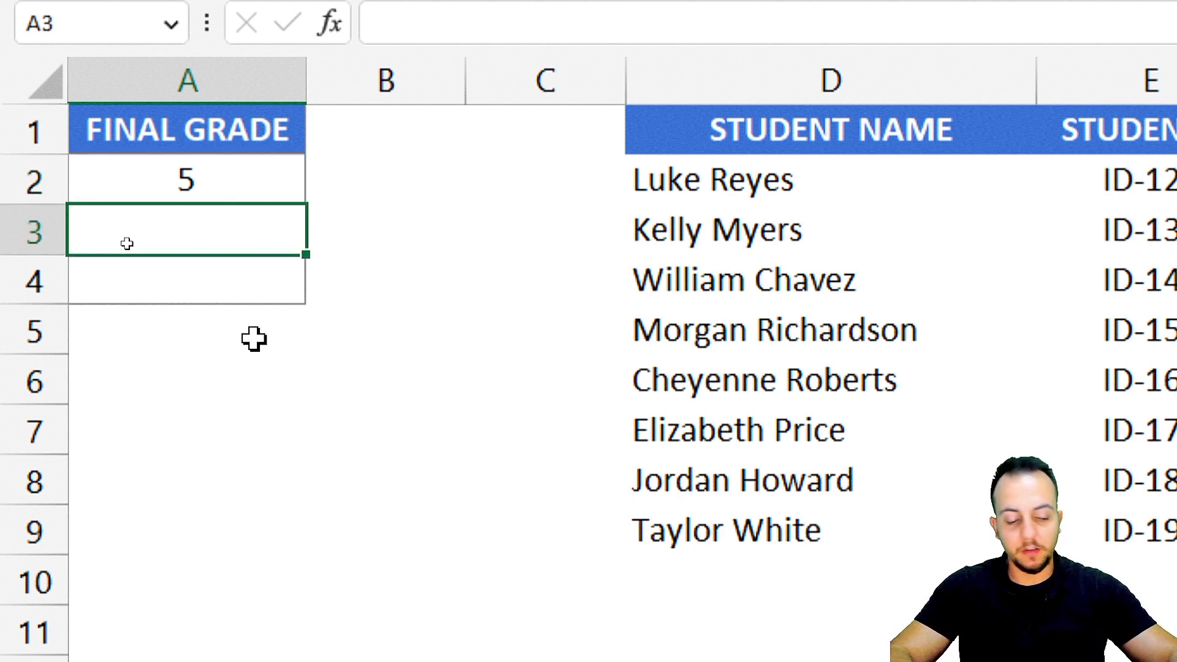
text(5.5)
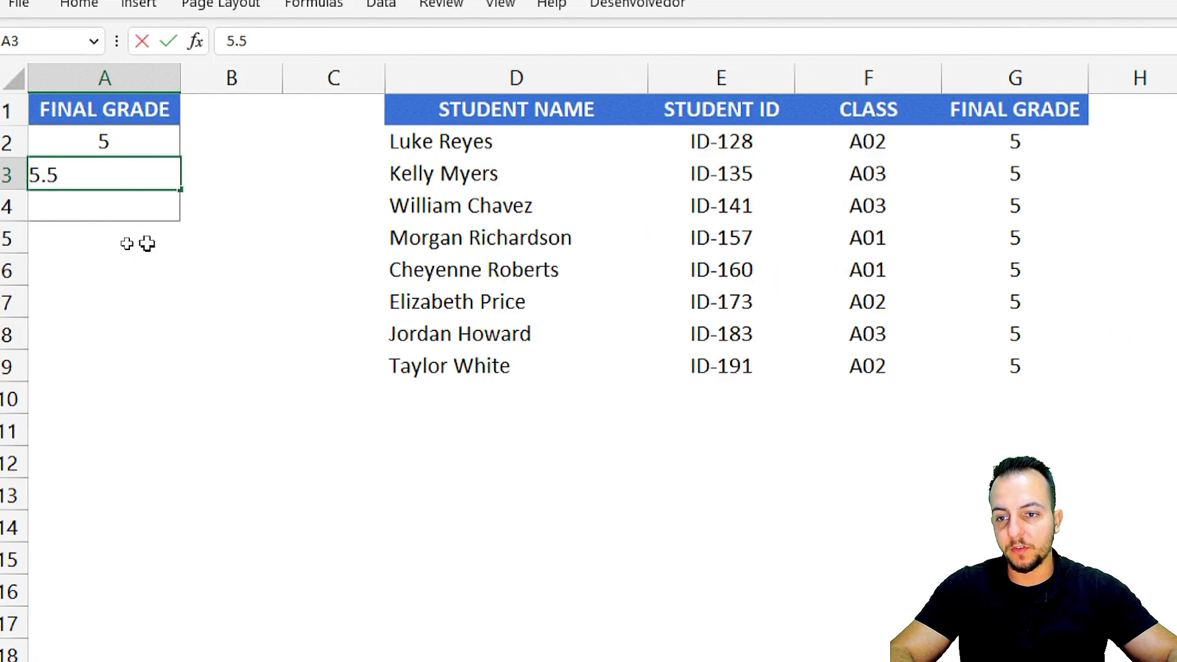
key(Return)
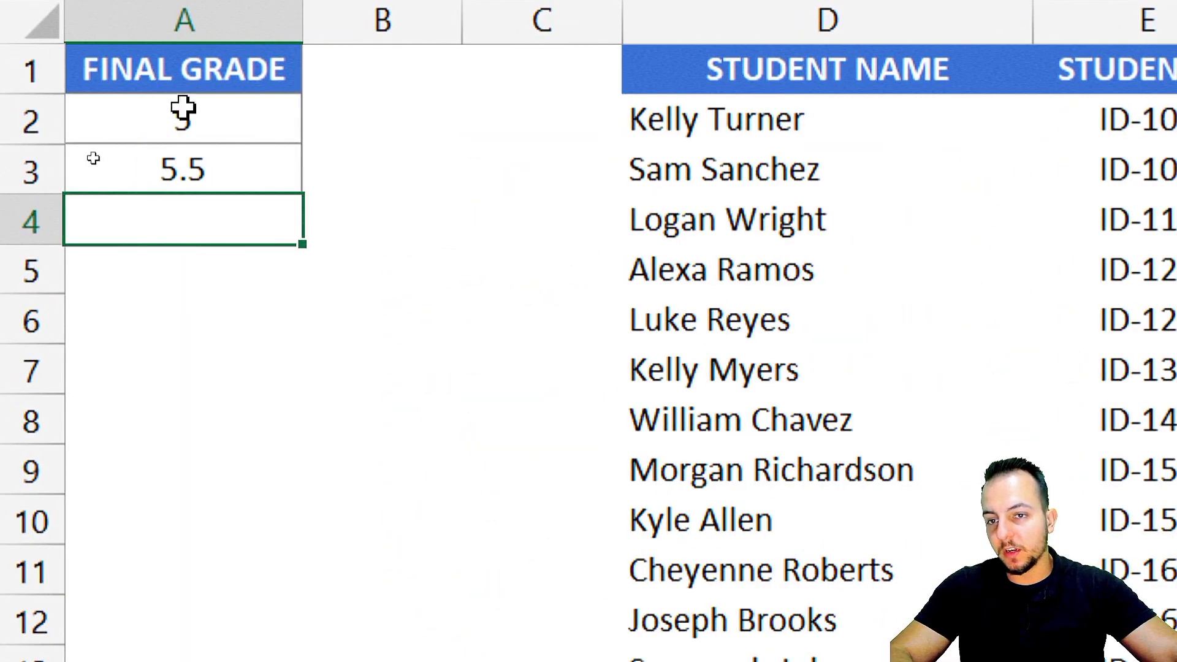
Check the criteria range A2:A3, then go to the DATASET sheet
drag(124, 144, 104, 208)
click(106, 208)
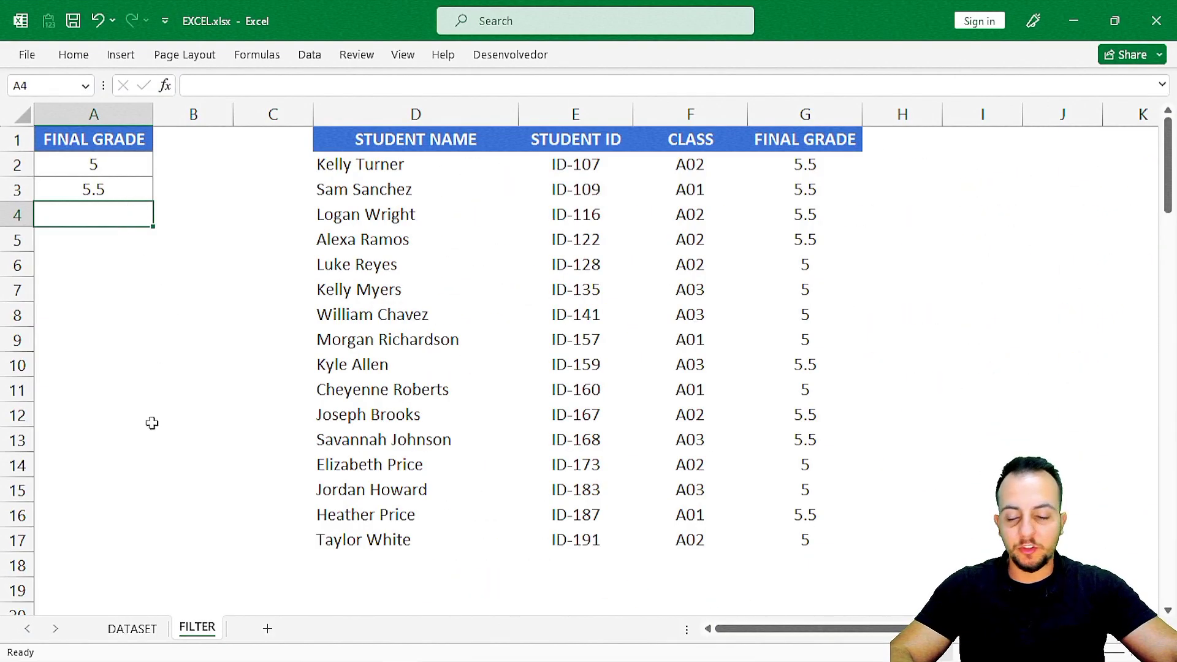
click(132, 628)
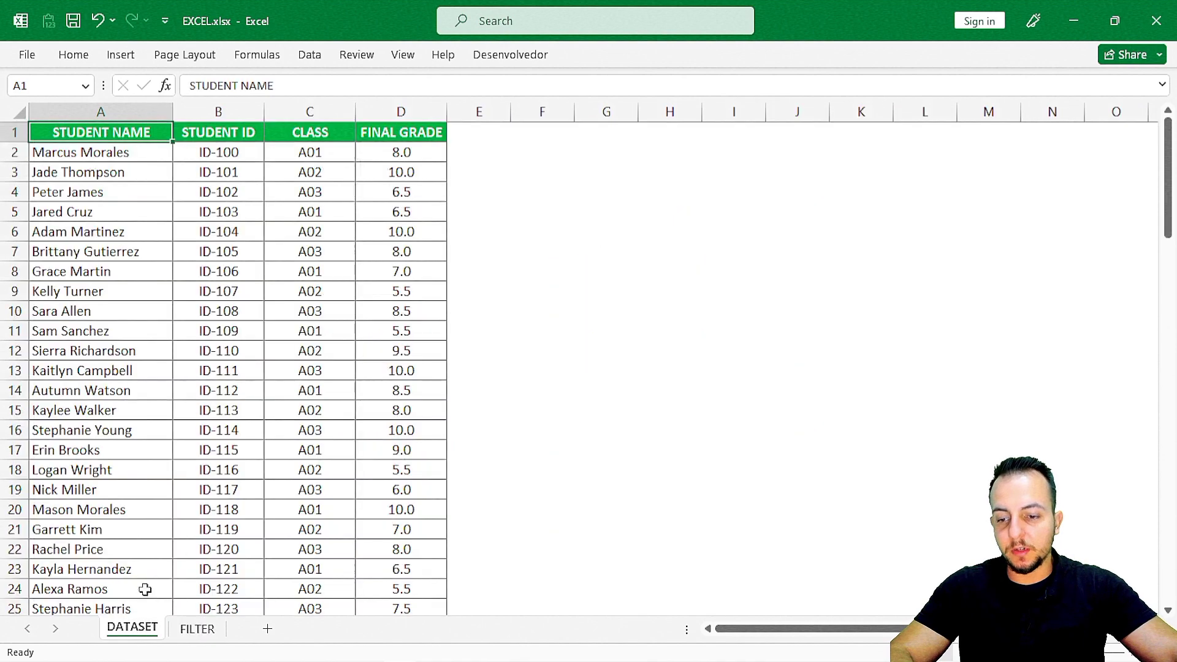
click(197, 628)
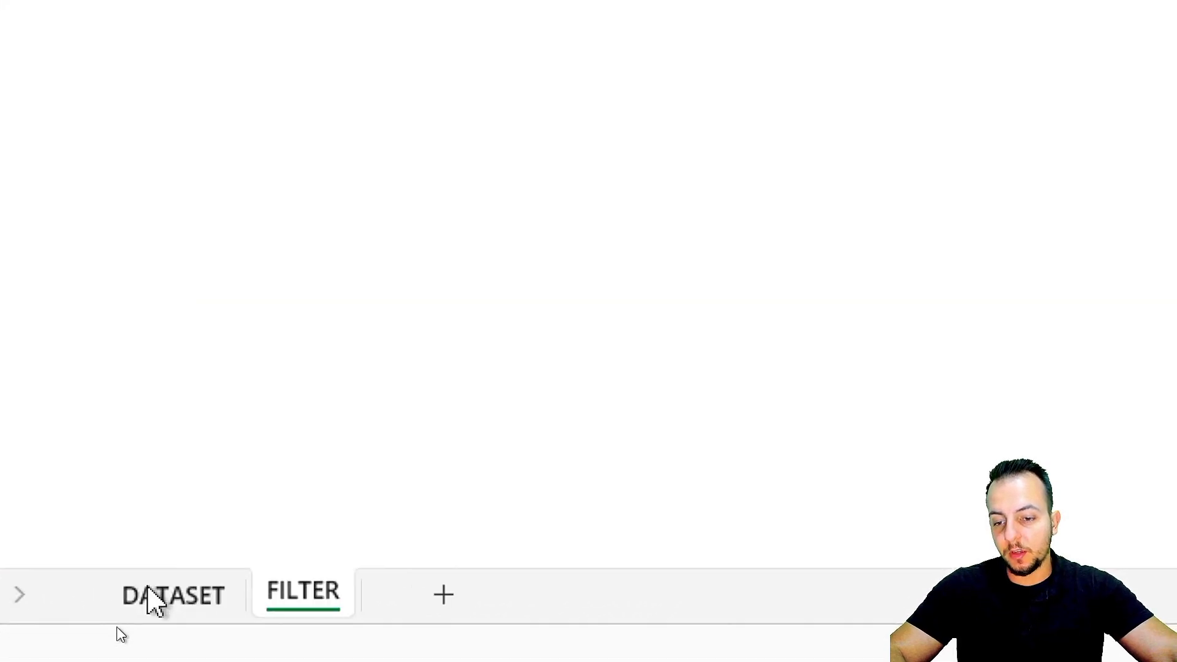
click(116, 631)
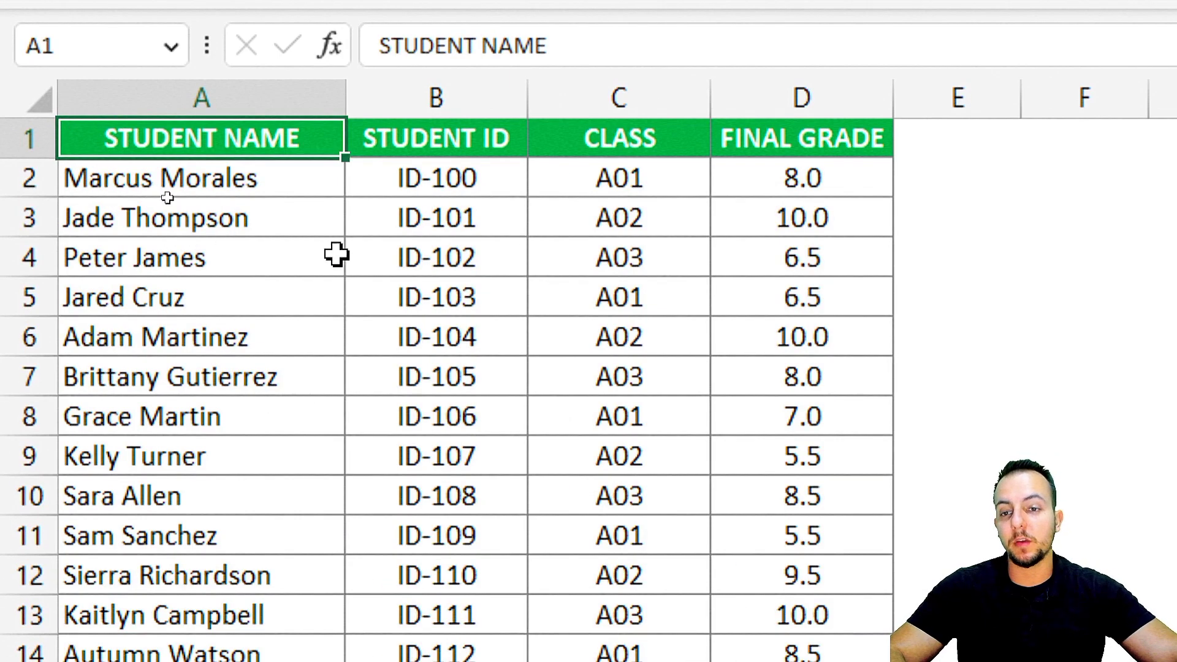
drag(173, 189, 158, 394)
key(shift+space)
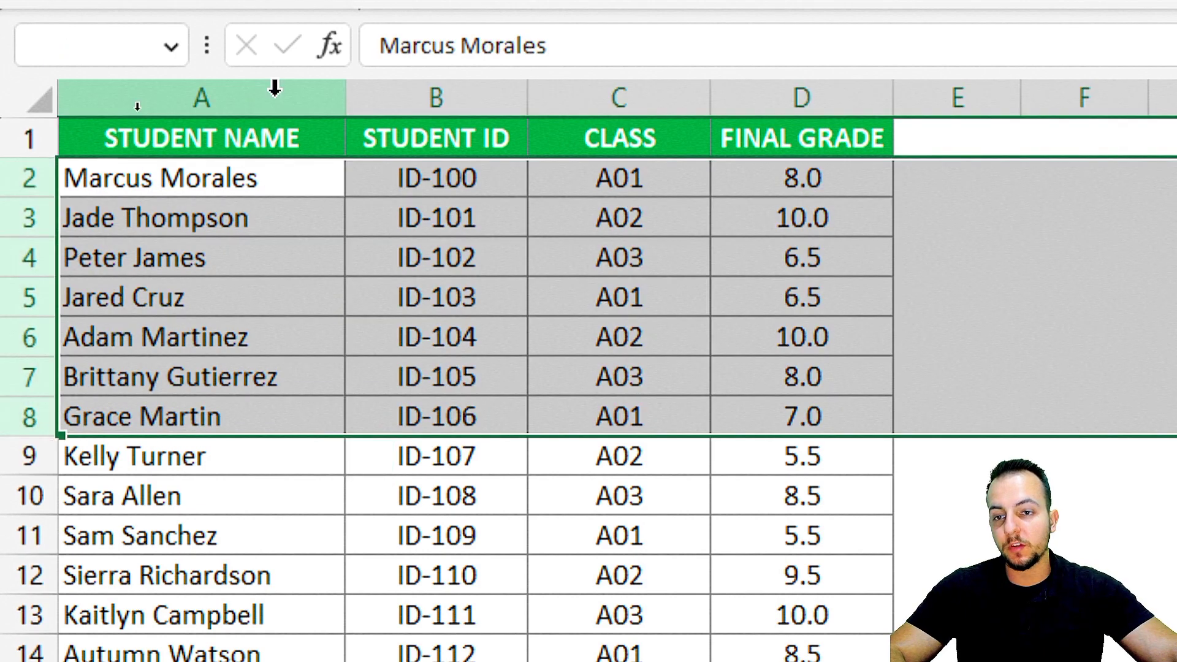
click(505, 97)
click(255, 87)
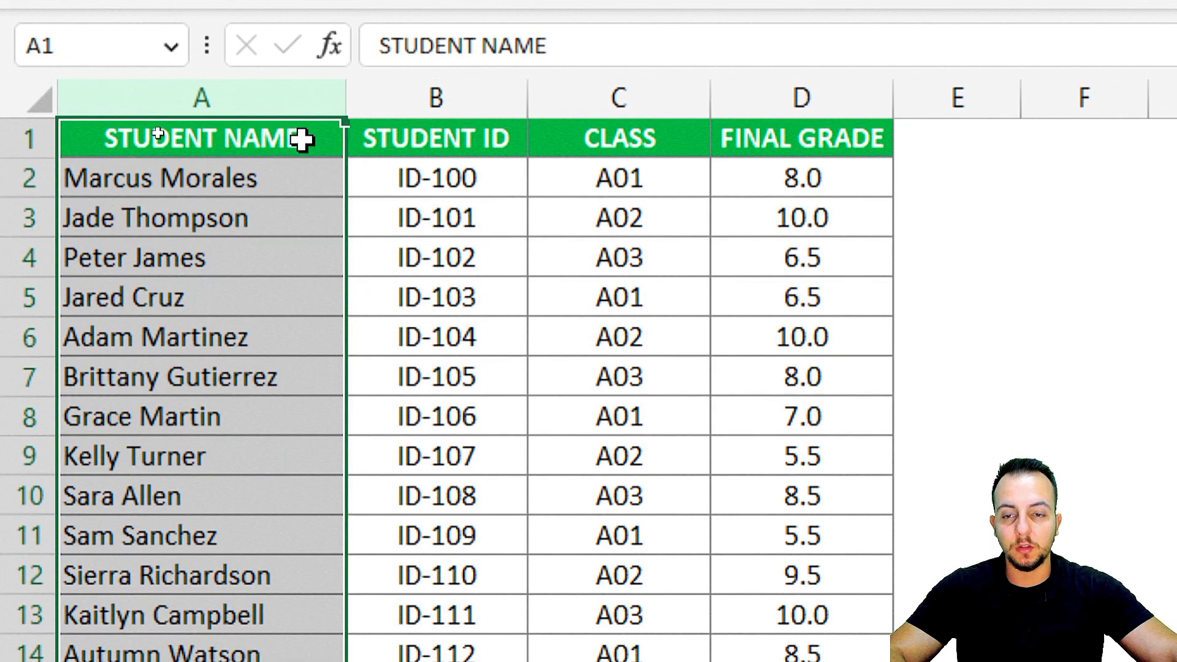
click(413, 98)
click(630, 100)
click(765, 100)
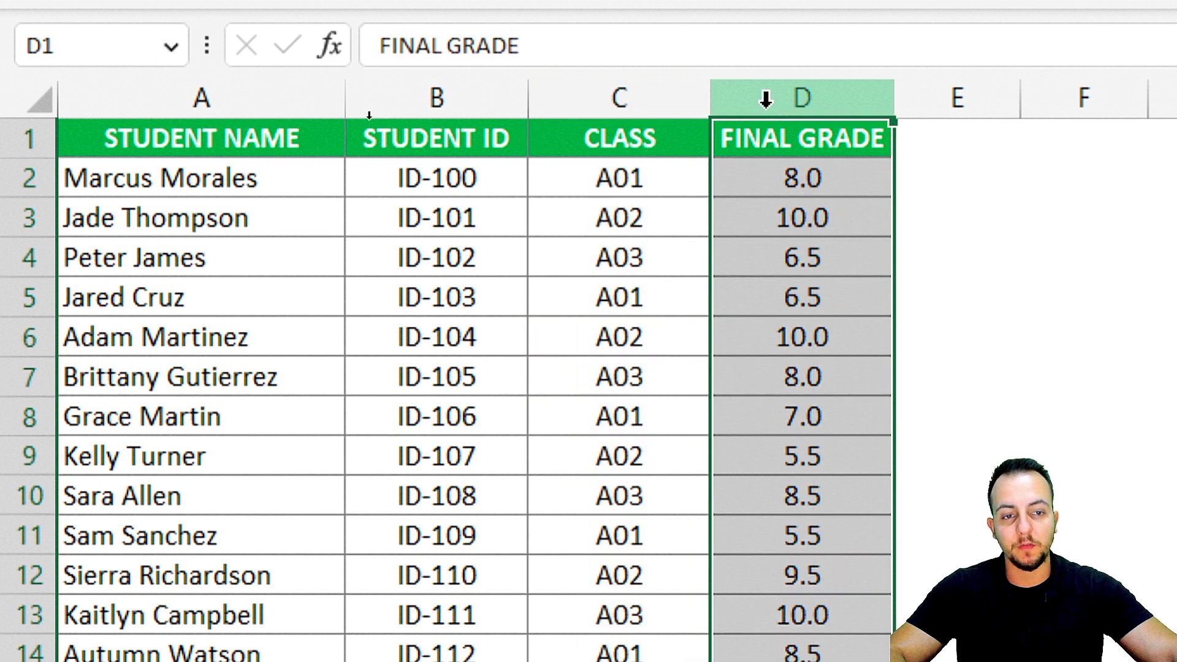
click(237, 134)
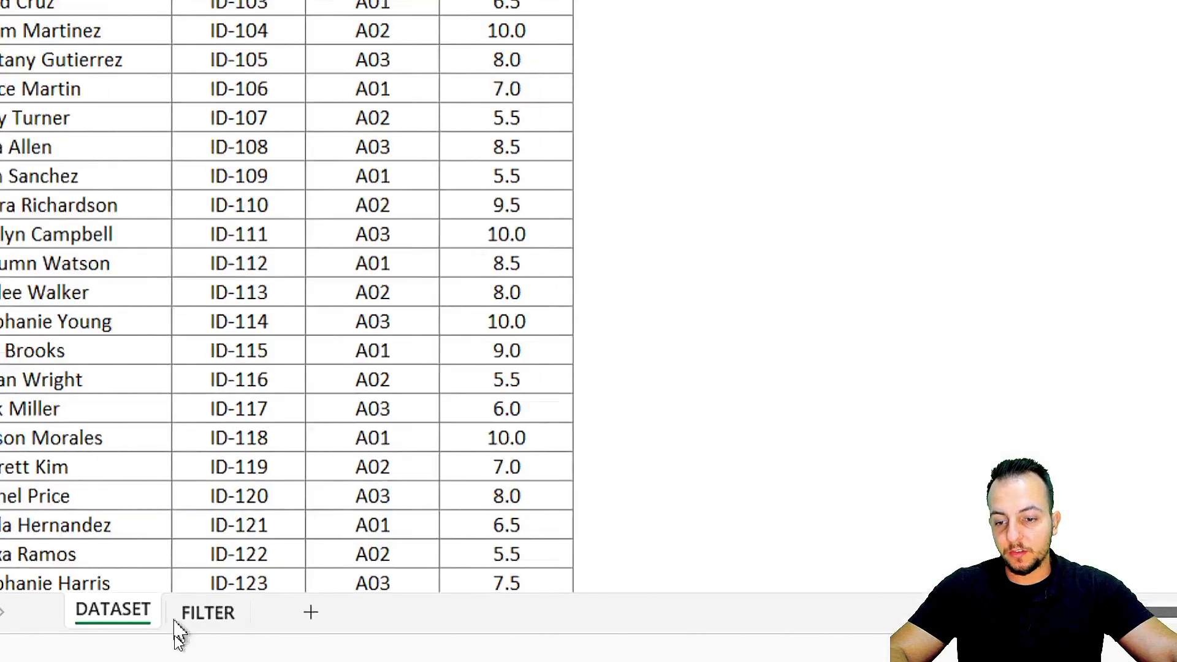
On the FILTER sheet, replace the criteria with grade 8 in A2
click(196, 628)
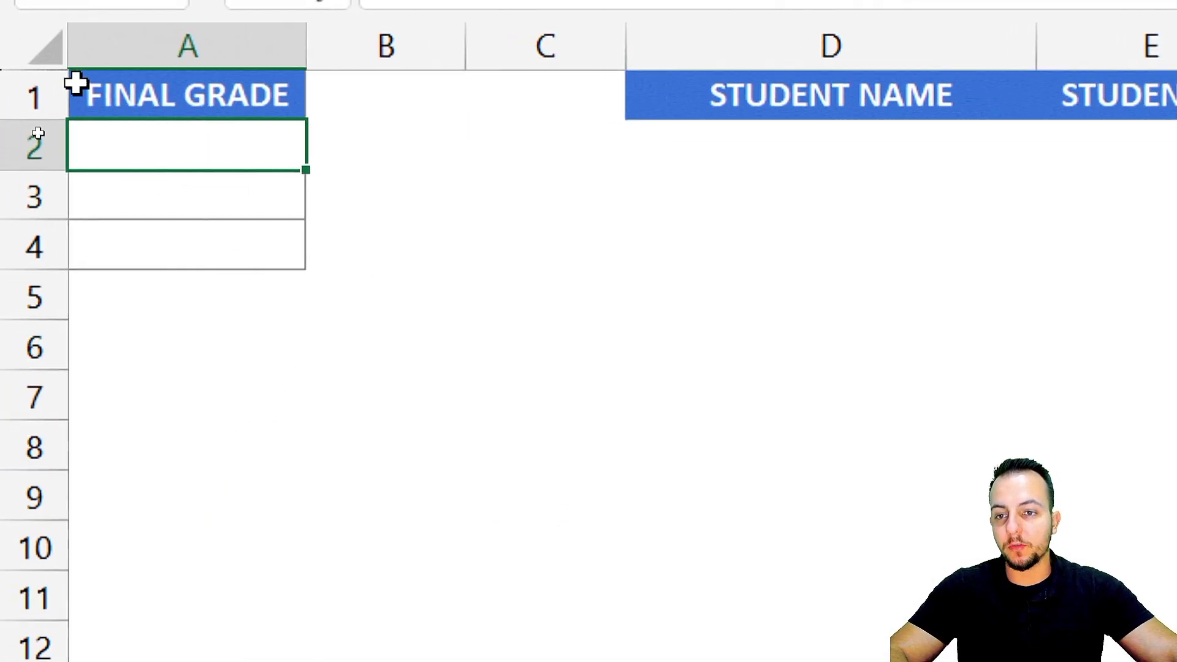
click(227, 79)
click(202, 172)
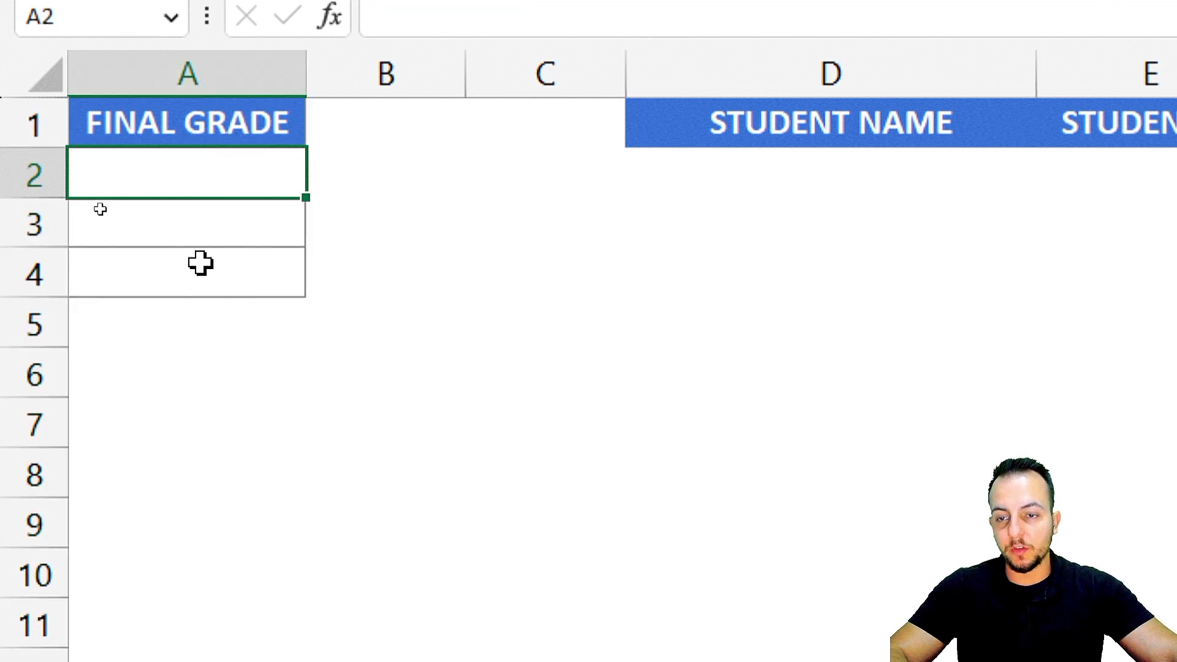
text(8)
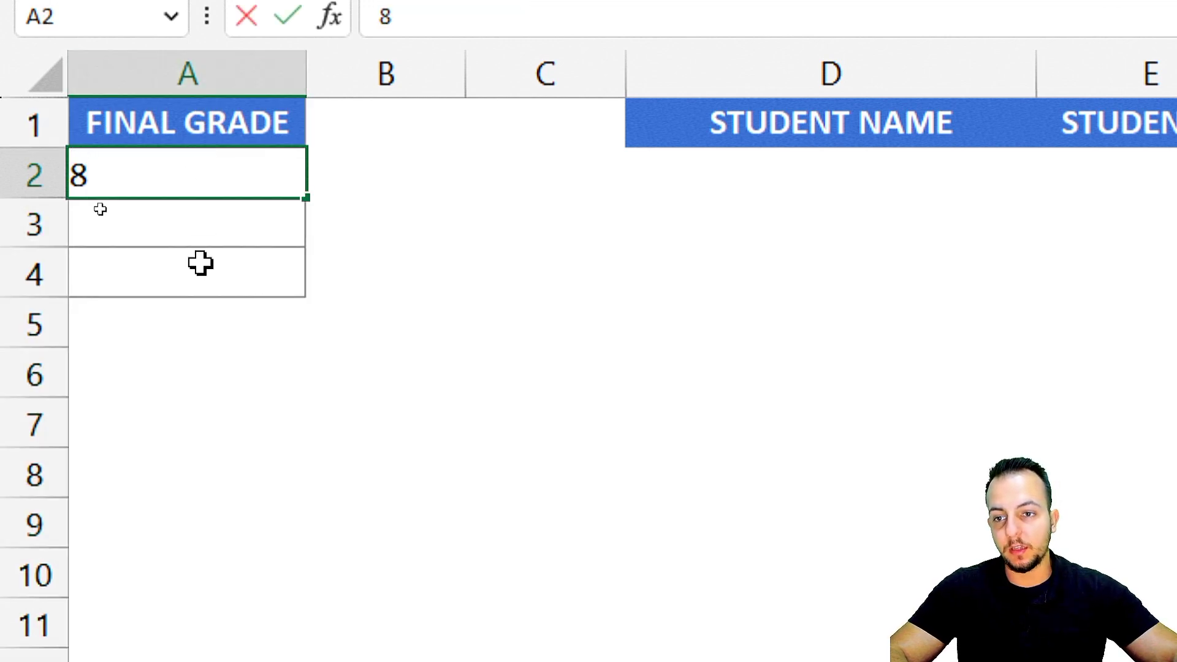
key(Return)
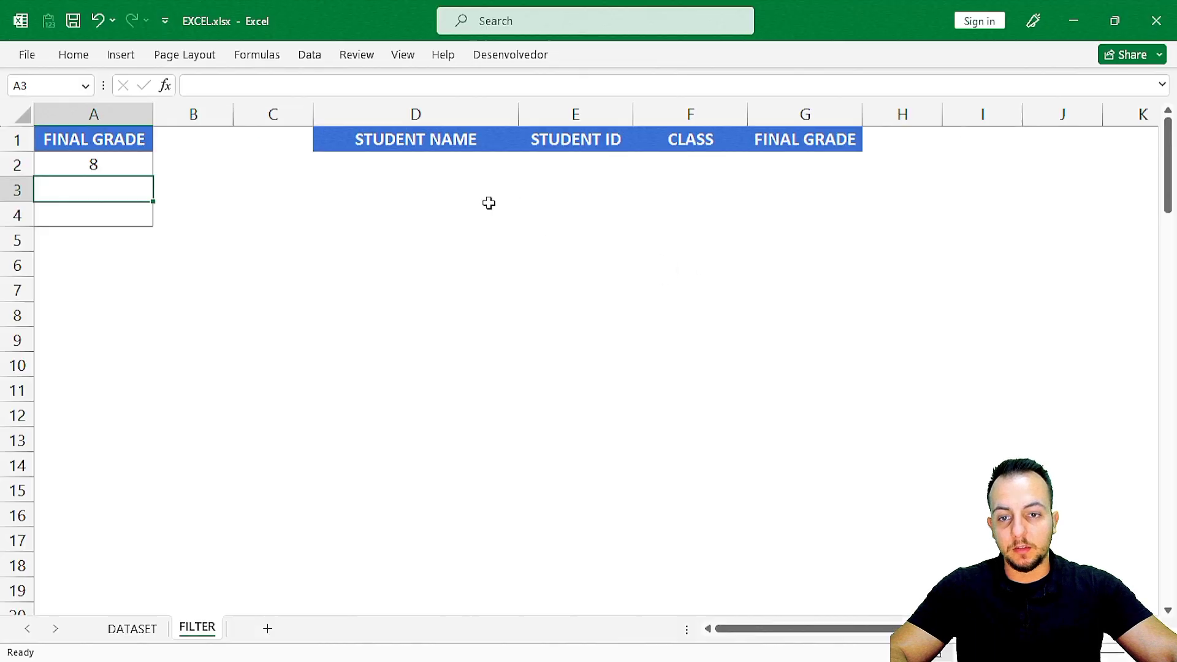
Select D2 and sketch screen annotations marking the criteria grade and the future result rows
click(402, 169)
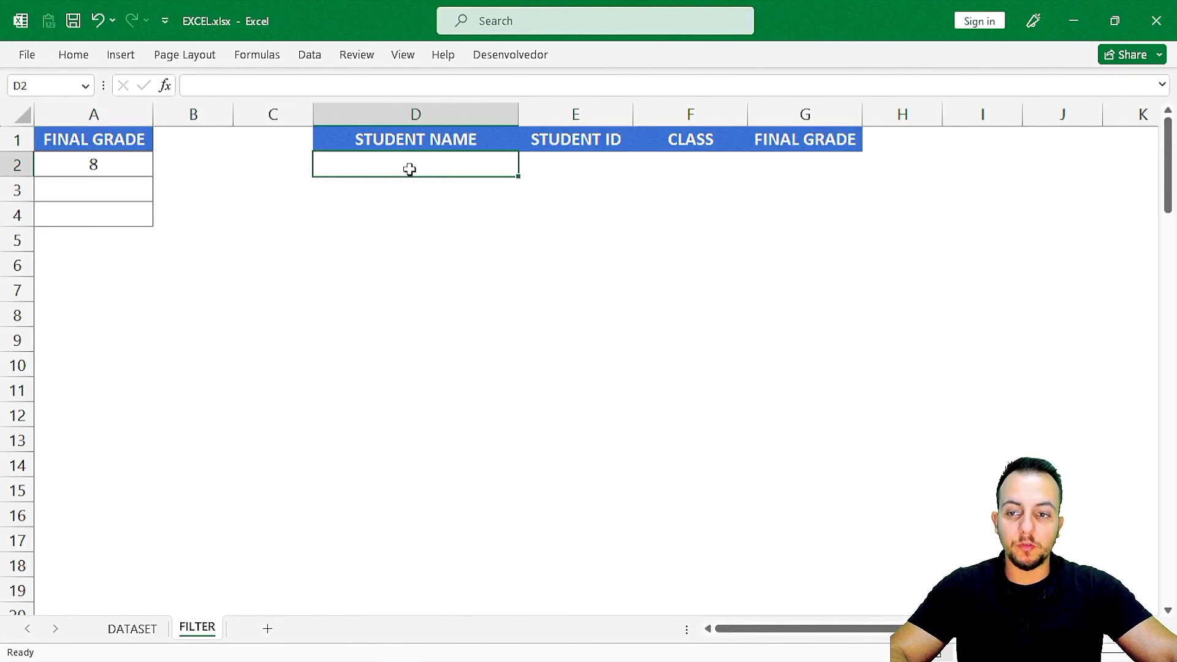
key(ctrl+2)
drag(71, 145, 68, 147)
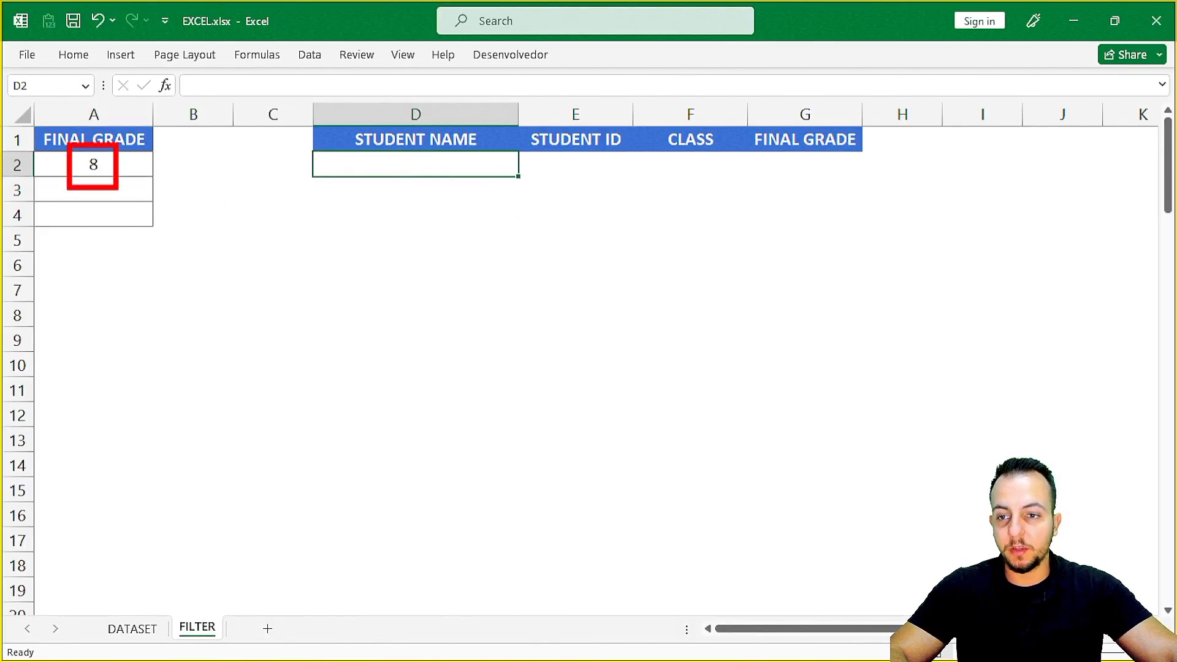
drag(134, 599, 172, 543)
key(ctrl+z)
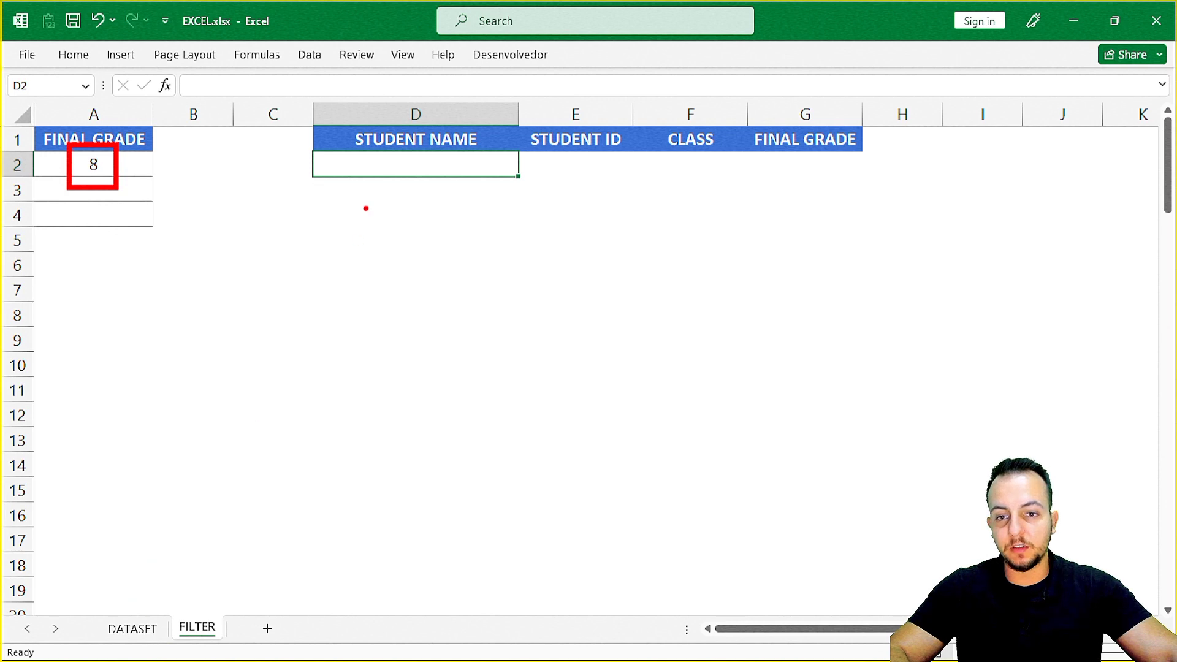
mouse_move(764, 156)
mouse_down()
mouse_move(761, 515)
mouse_move(765, 368)
mouse_up()
drag(399, 187, 718, 187)
drag(420, 221, 706, 221)
drag(427, 284, 662, 284)
drag(471, 336, 673, 336)
drag(434, 394, 613, 394)
key(Escape)
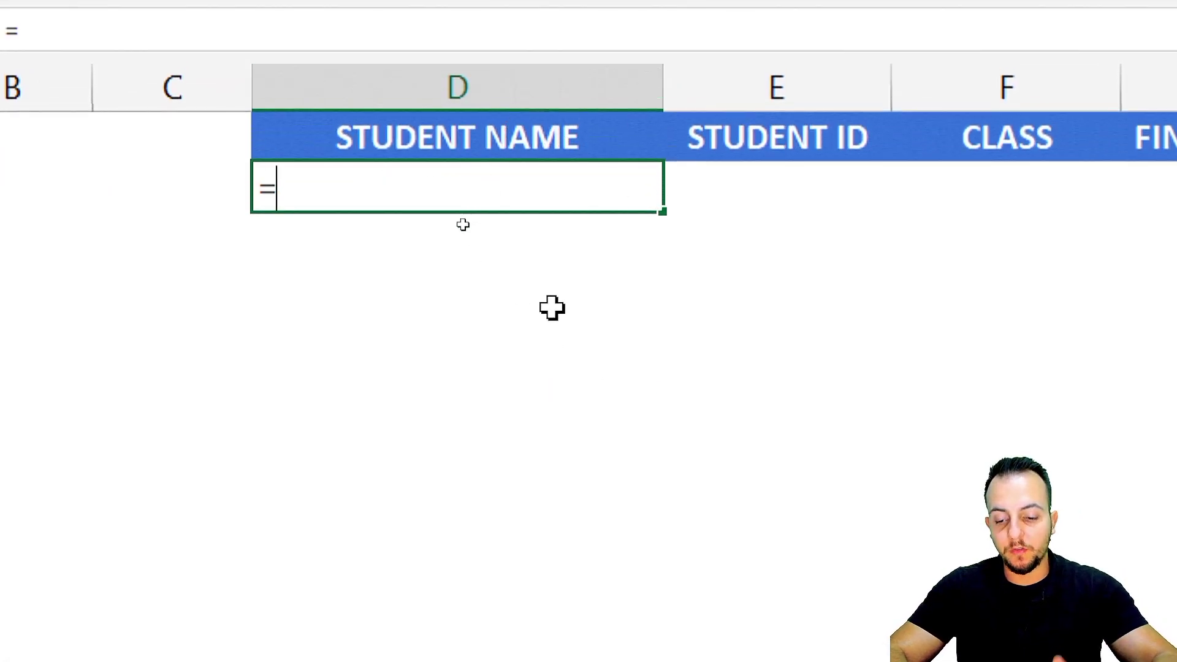
Start =XMATCH( in D2 with DATASET!D2:D96 grades as the lookup values
text(XMA)
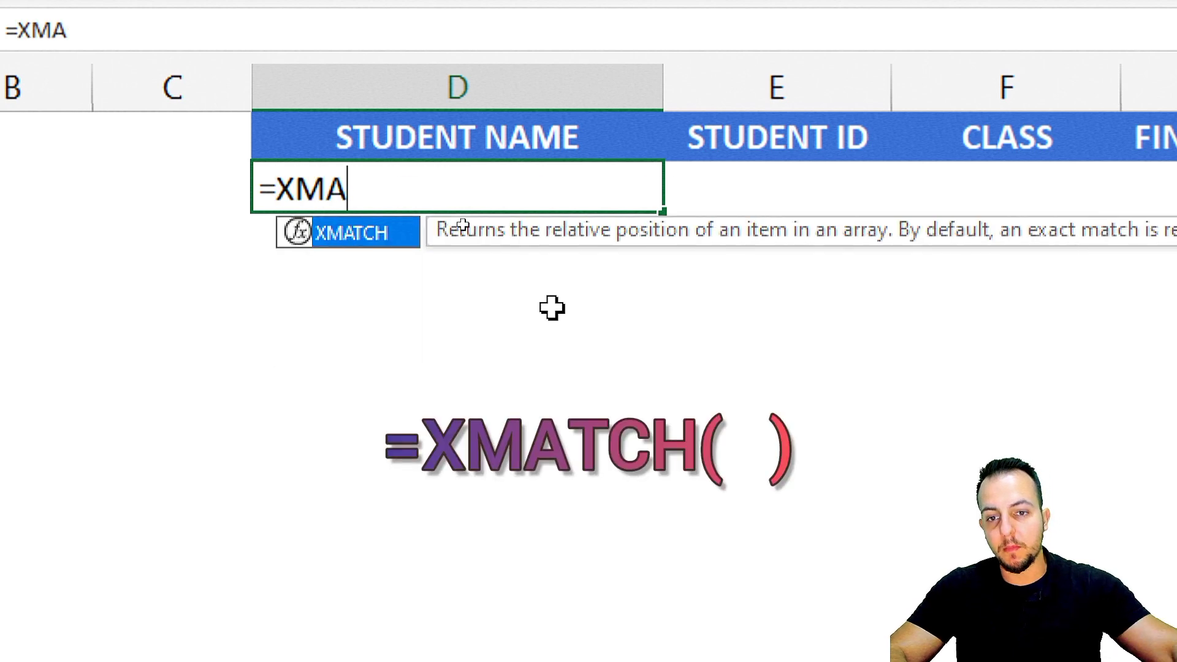
double_click(349, 236)
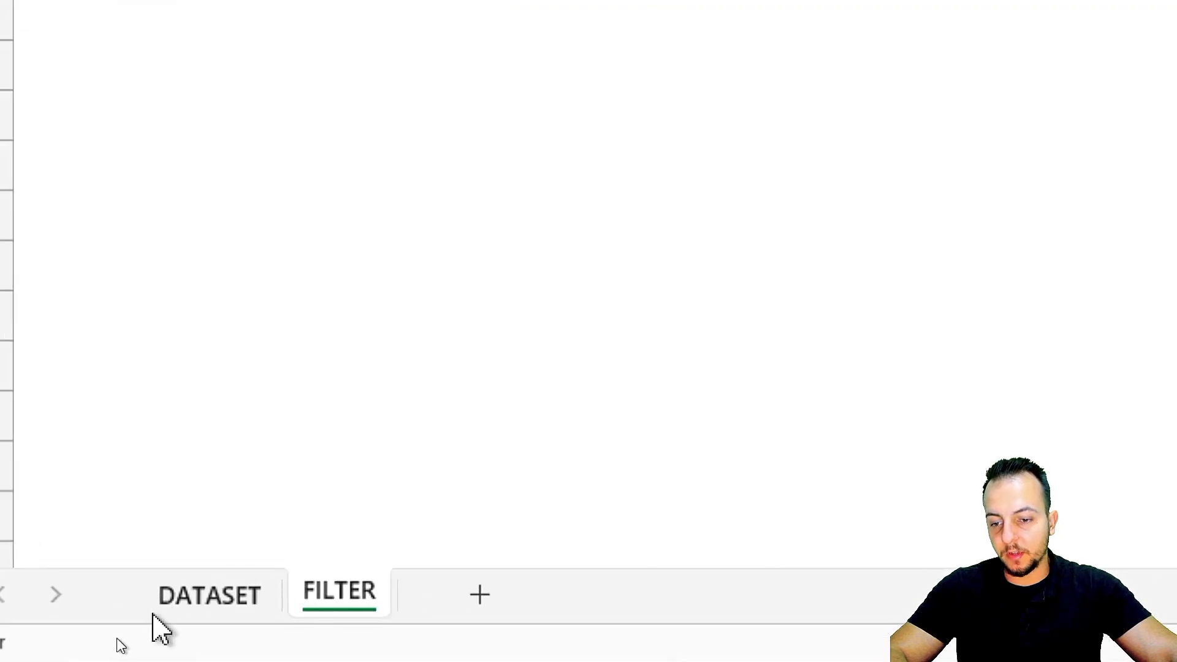
click(131, 631)
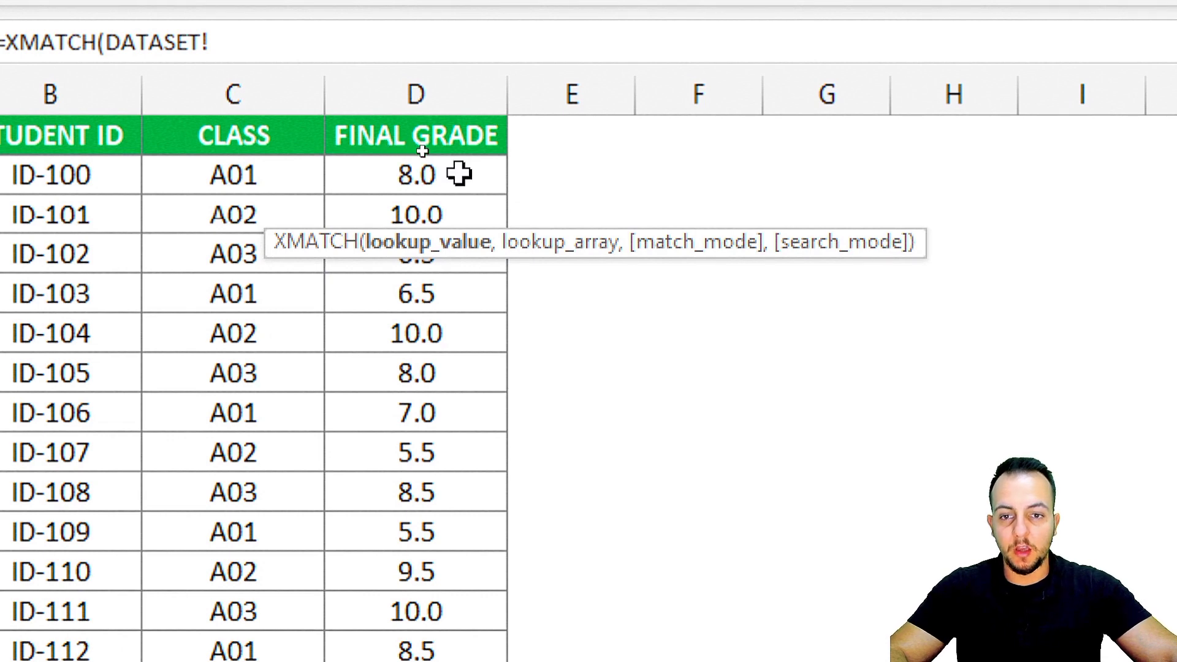
drag(383, 174, 402, 570)
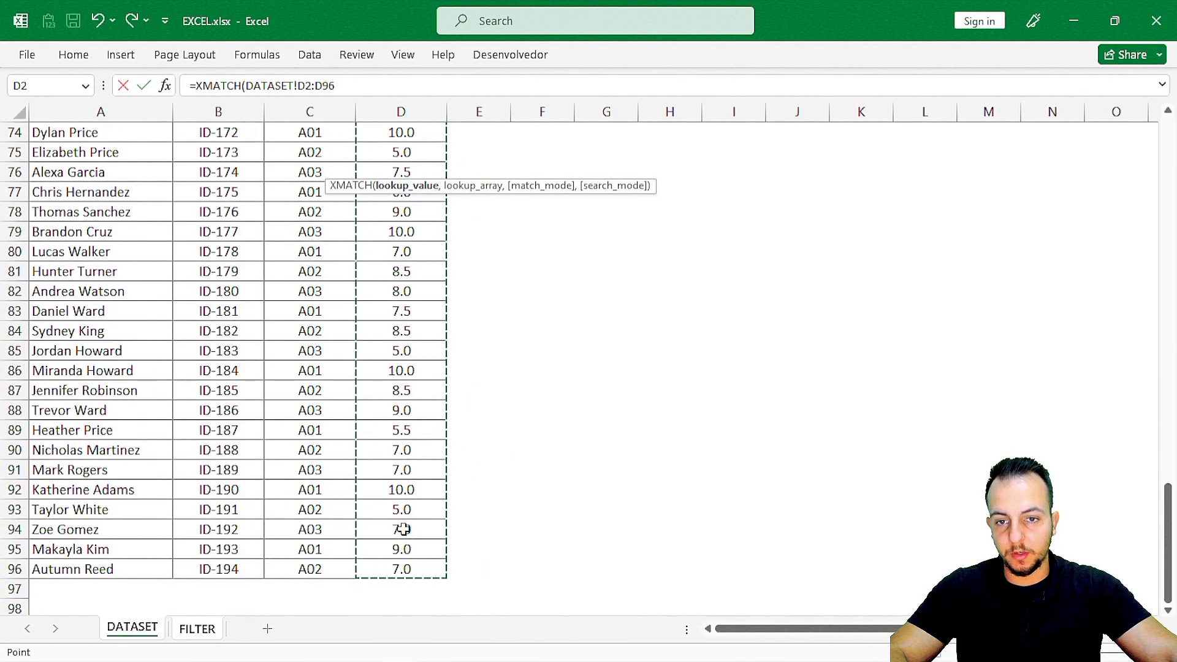
click(356, 86)
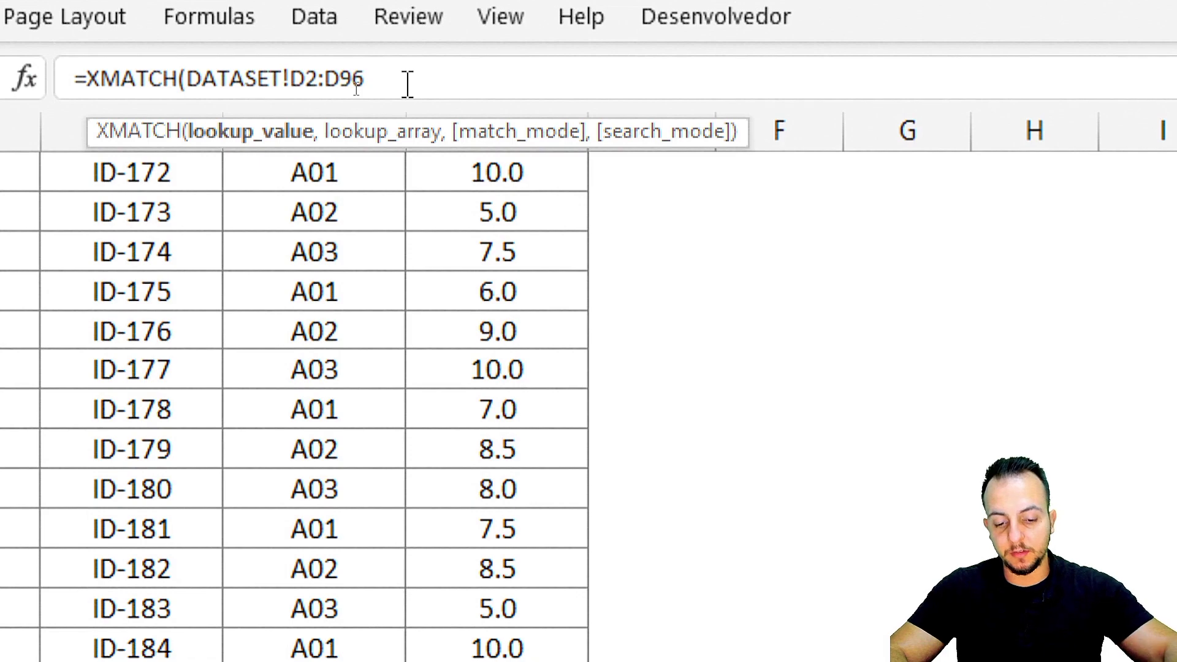
text(,)
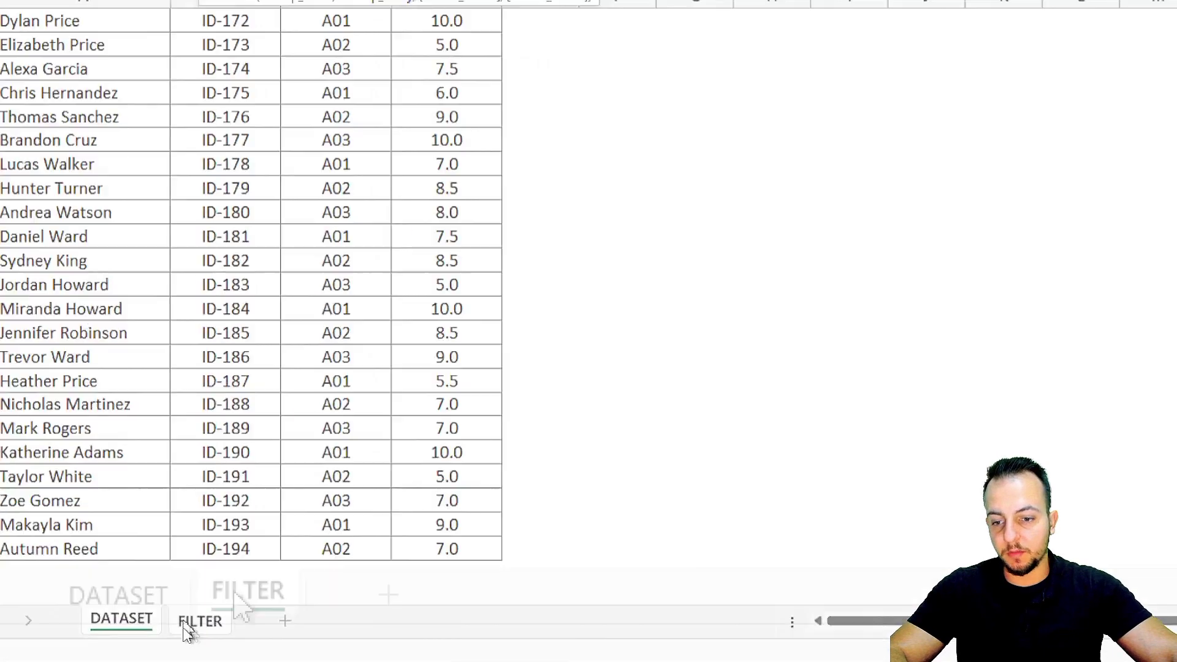
Use FILTER!A2:A4 as the lookup array and enter the XMATCH formula
click(190, 624)
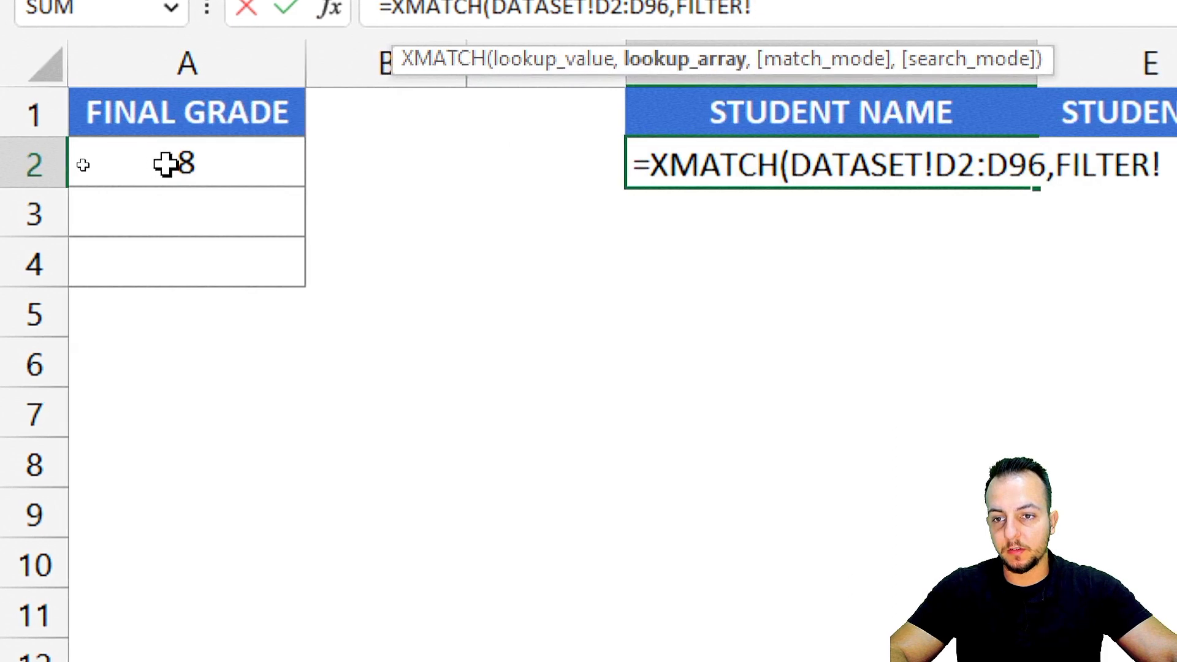
click(175, 163)
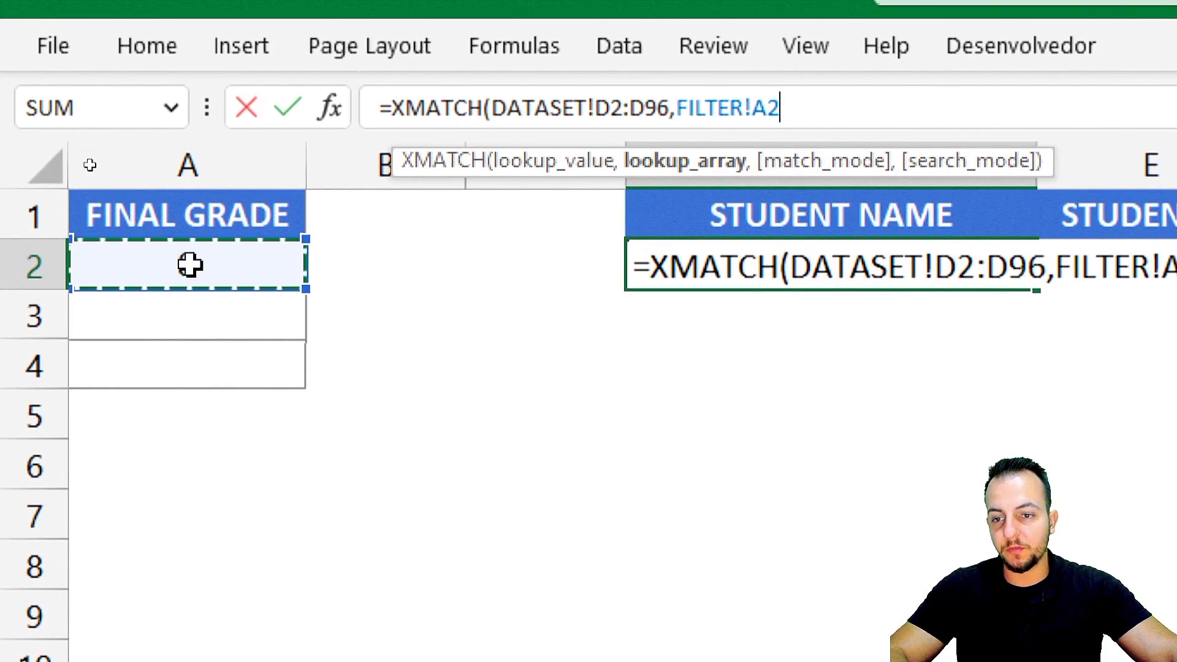
drag(178, 262, 189, 353)
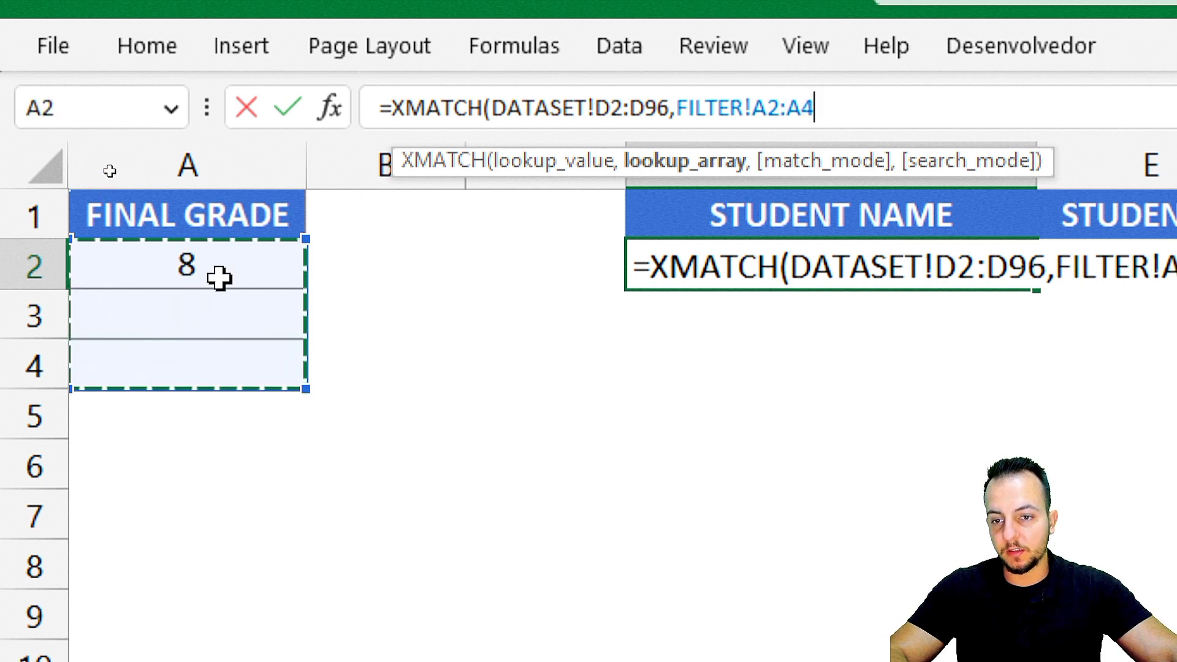
drag(219, 278, 178, 368)
drag(217, 273, 187, 372)
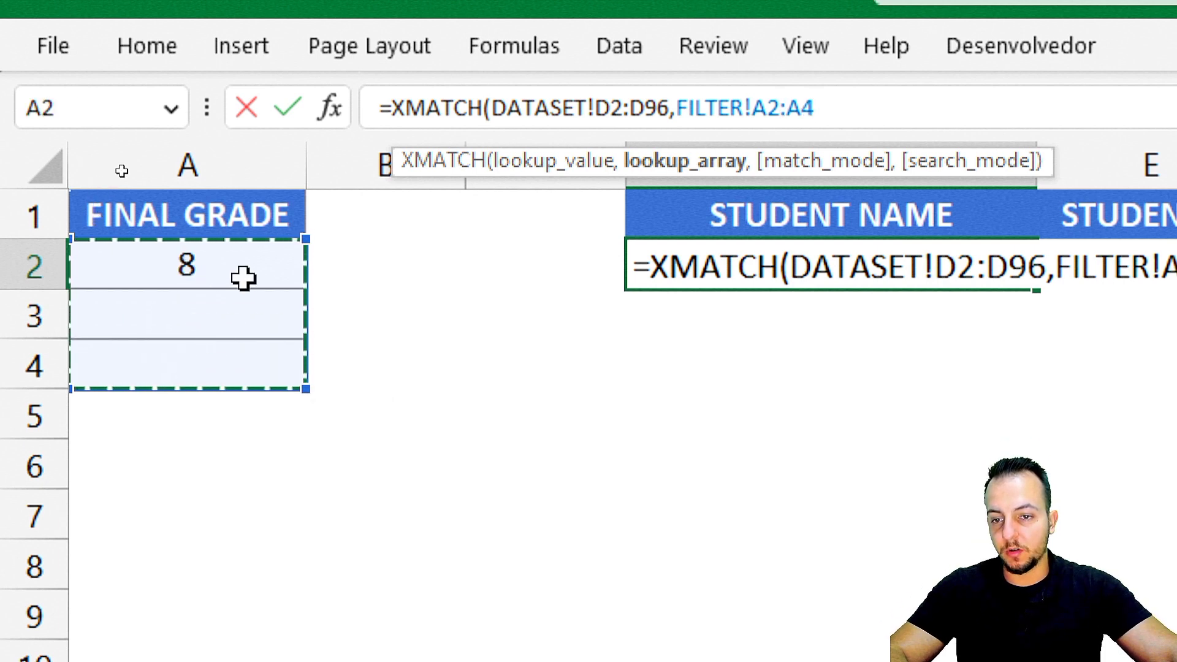
drag(244, 278, 189, 572)
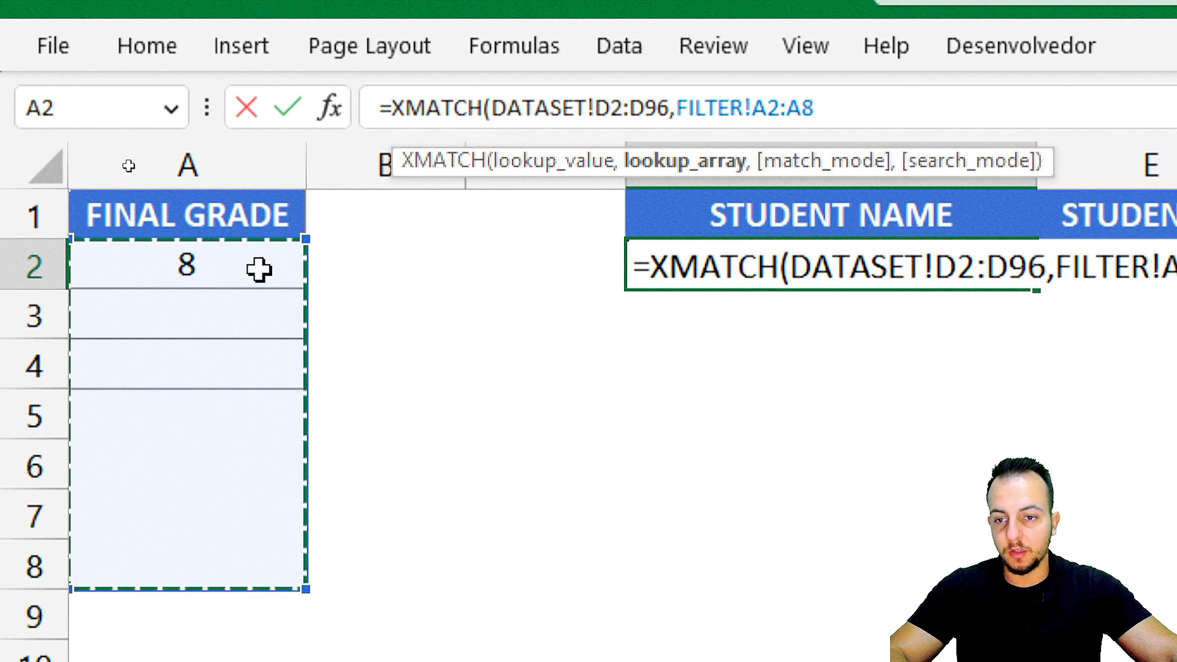
drag(258, 270, 218, 349)
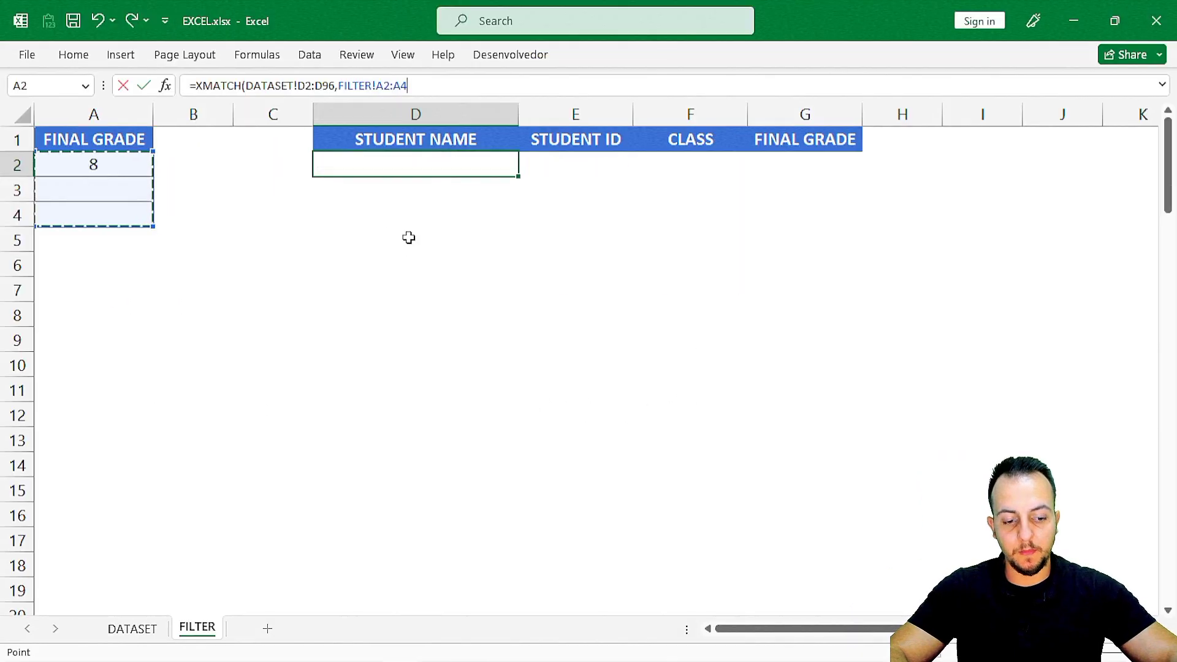
key(Return)
click(228, 189)
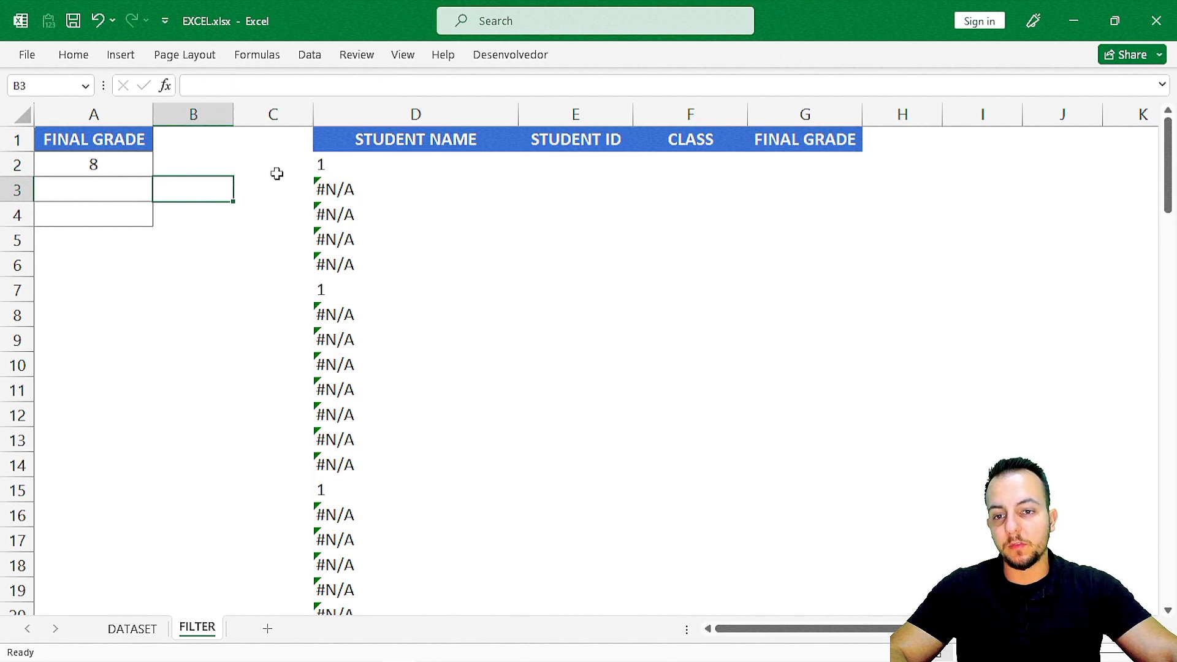
click(106, 163)
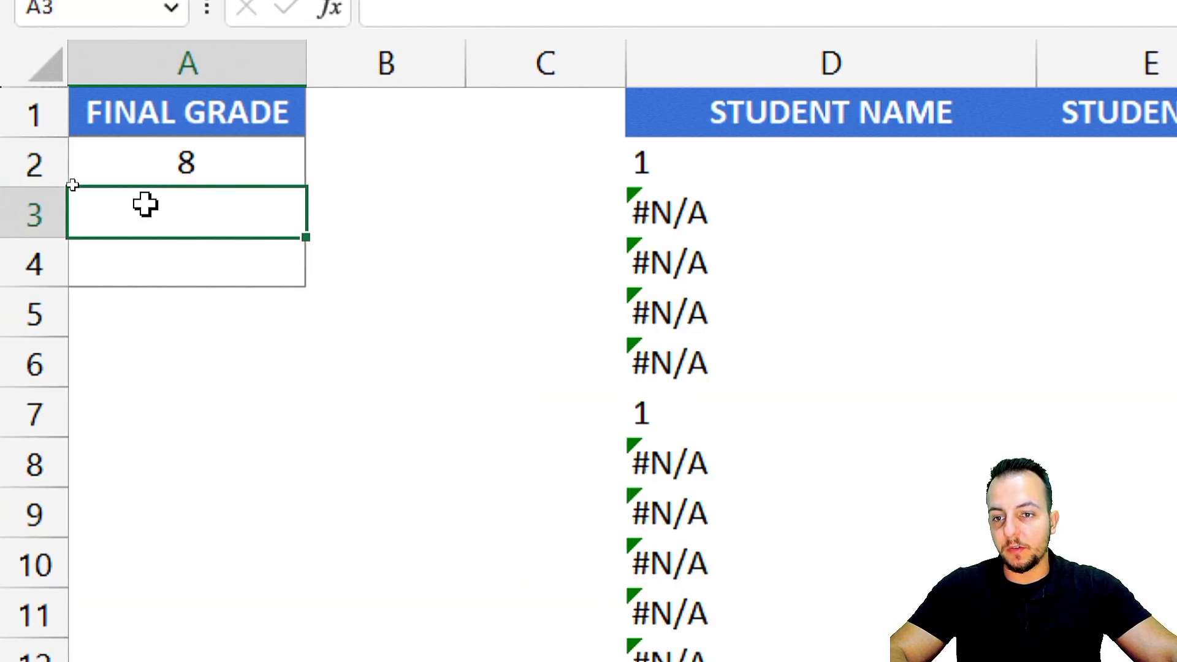
click(227, 116)
drag(246, 117, 239, 192)
click(209, 210)
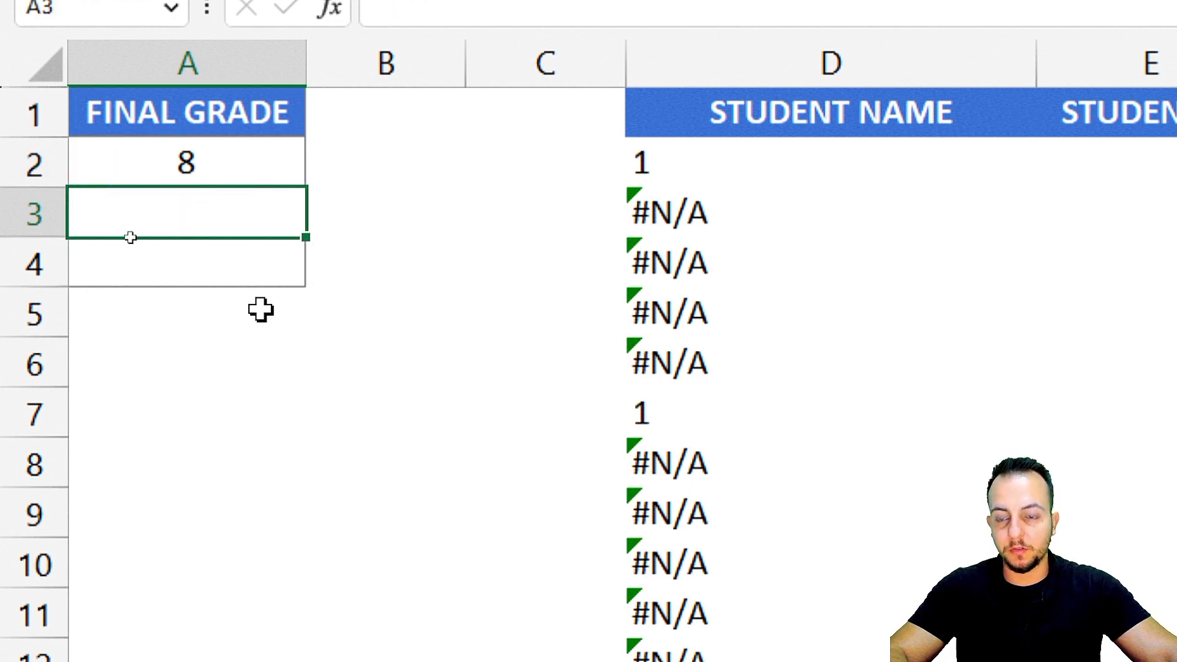
text(6)
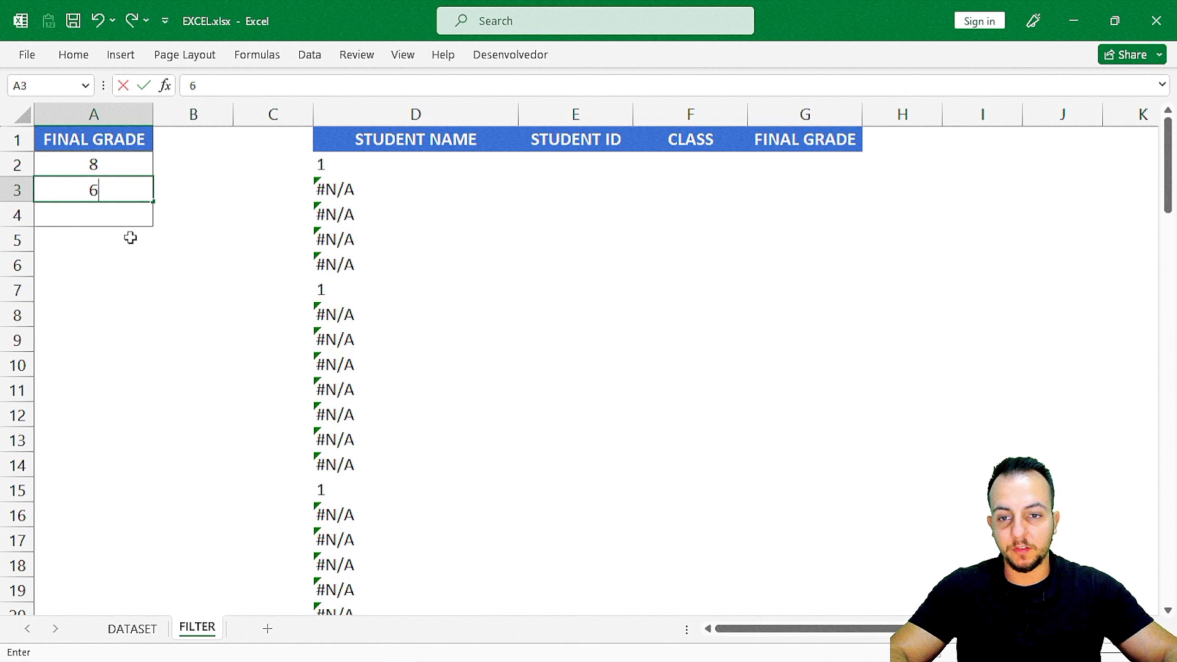
key(Return)
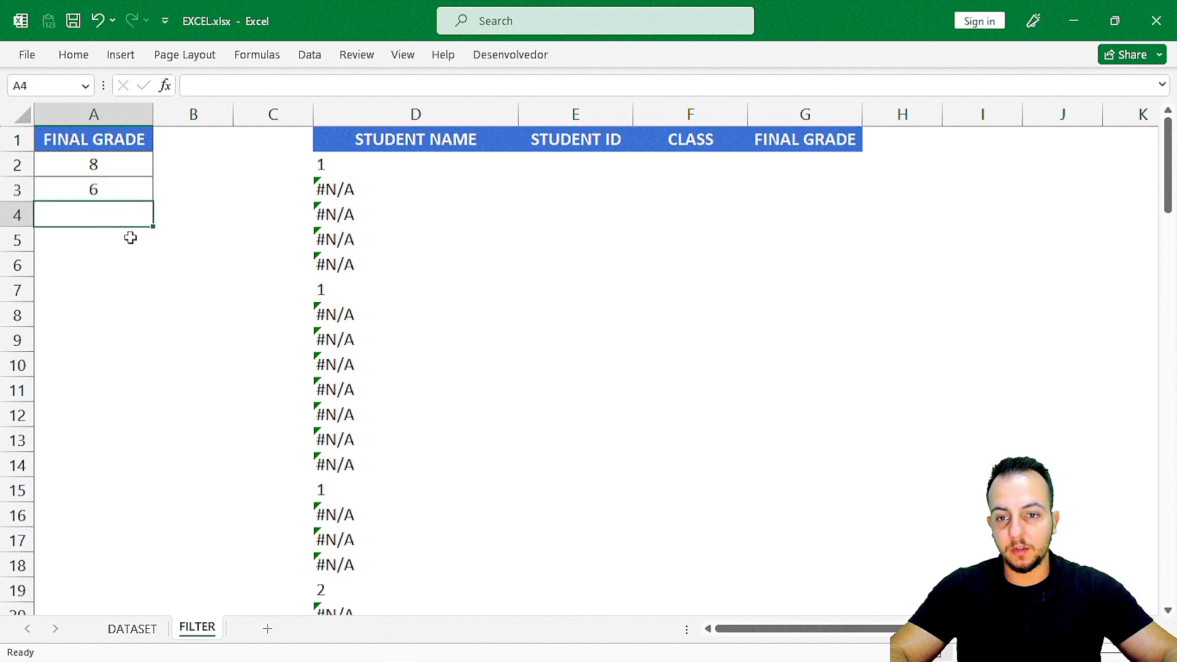
scroll(402, 513, down, 3)
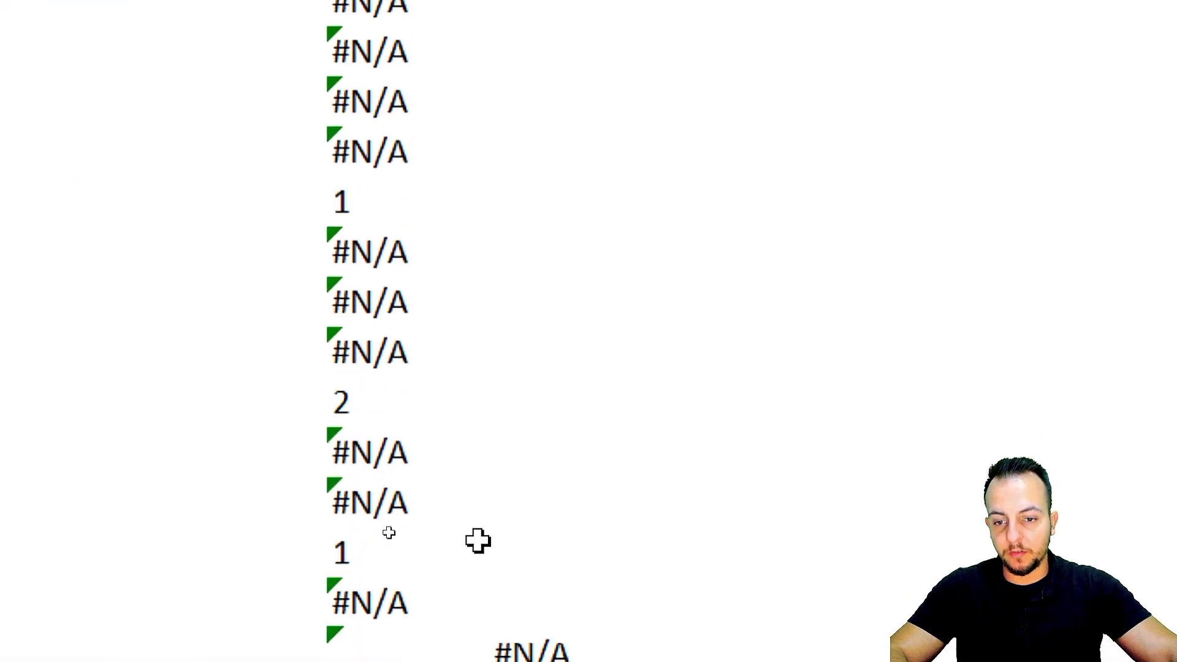
scroll(505, 424, down, 1)
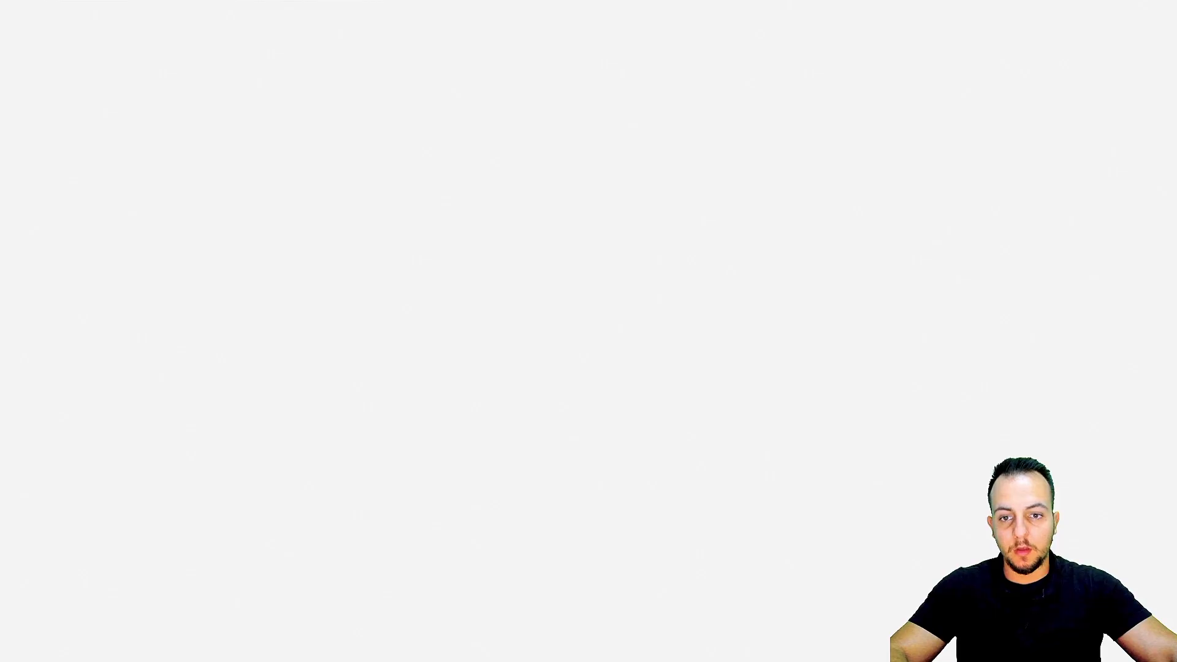
scroll(195, 259, up, 4)
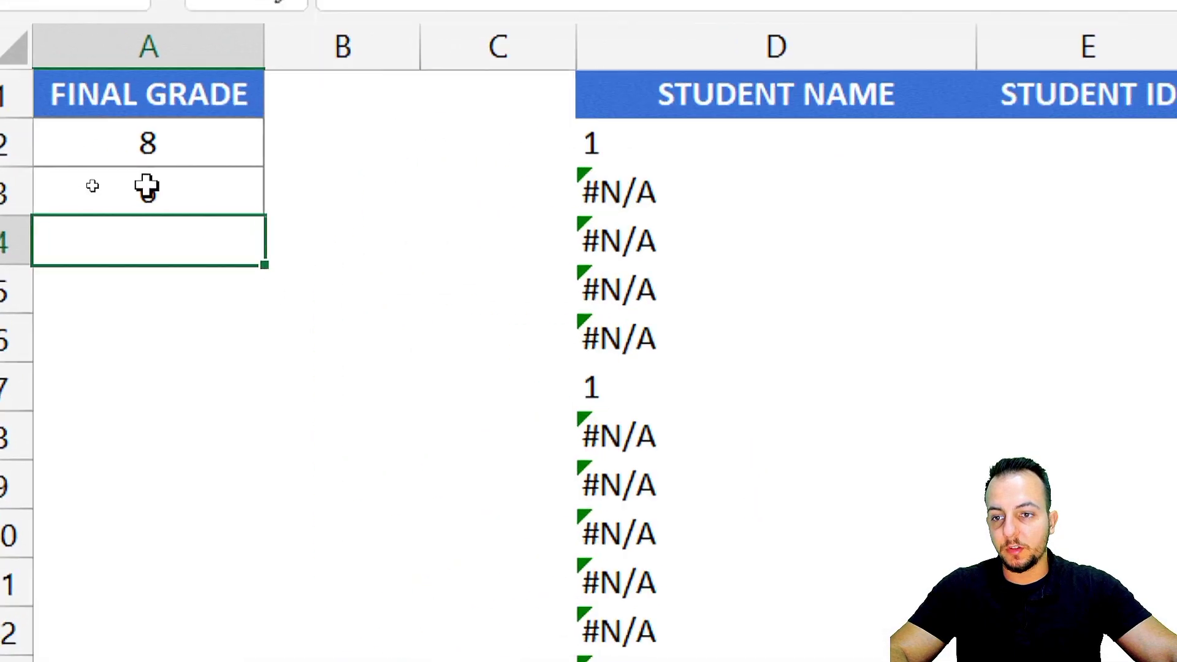
click(98, 187)
key(Delete)
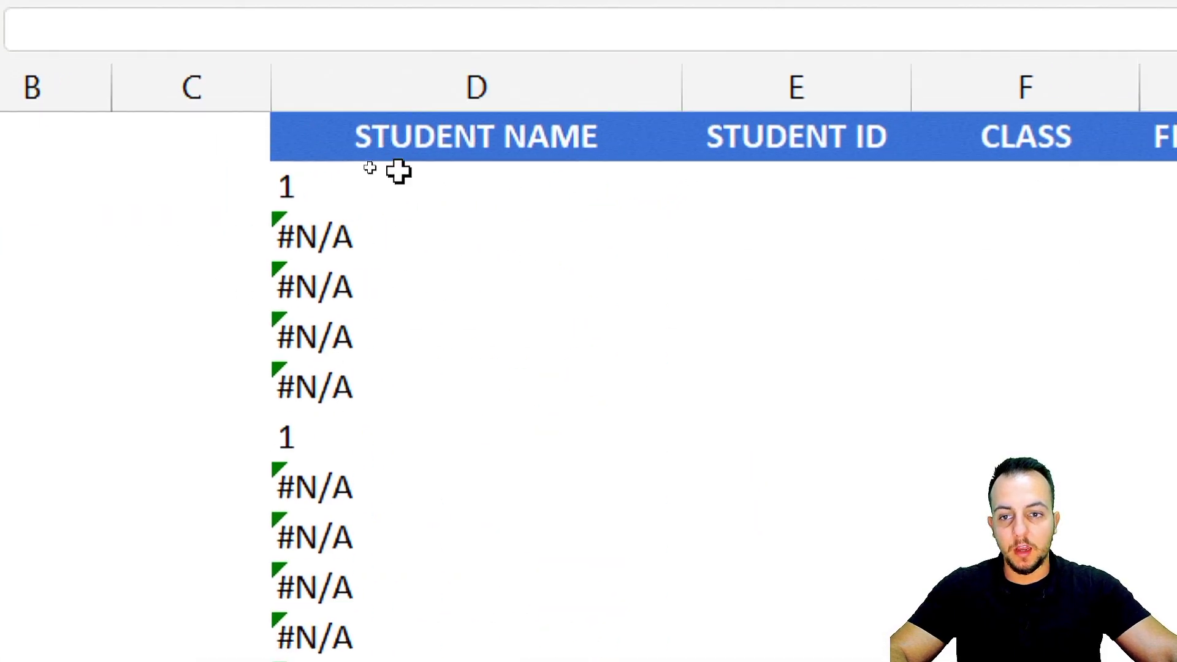
double_click(672, 147)
drag(300, 188, 925, 178)
click(298, 189)
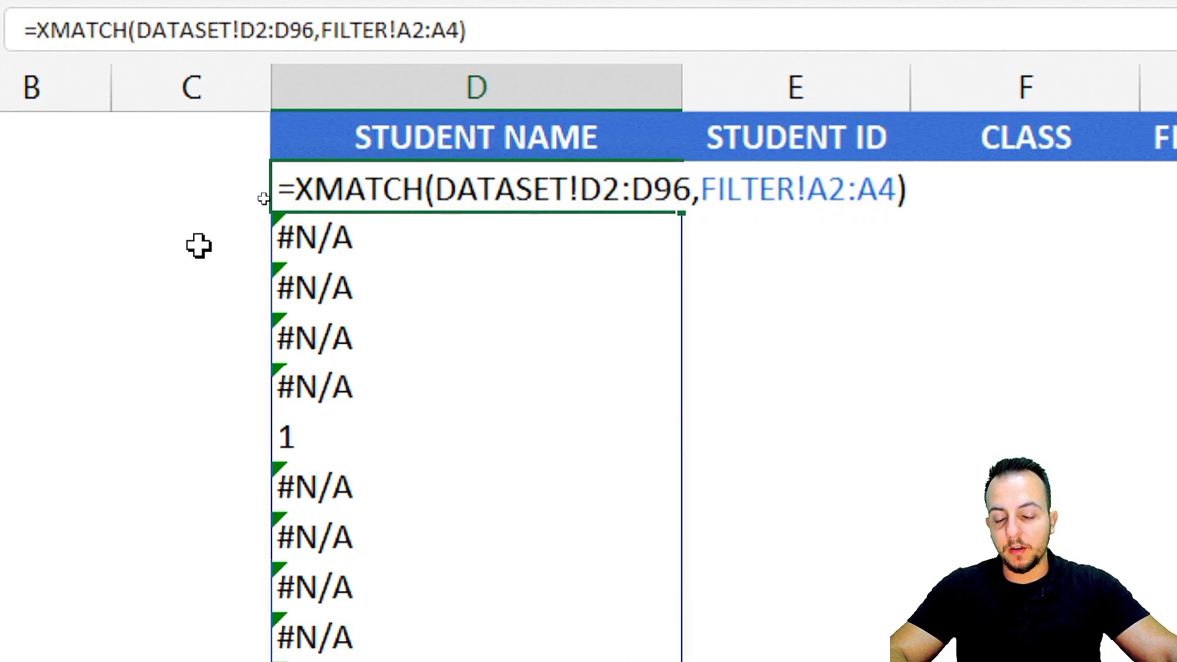
key(Escape)
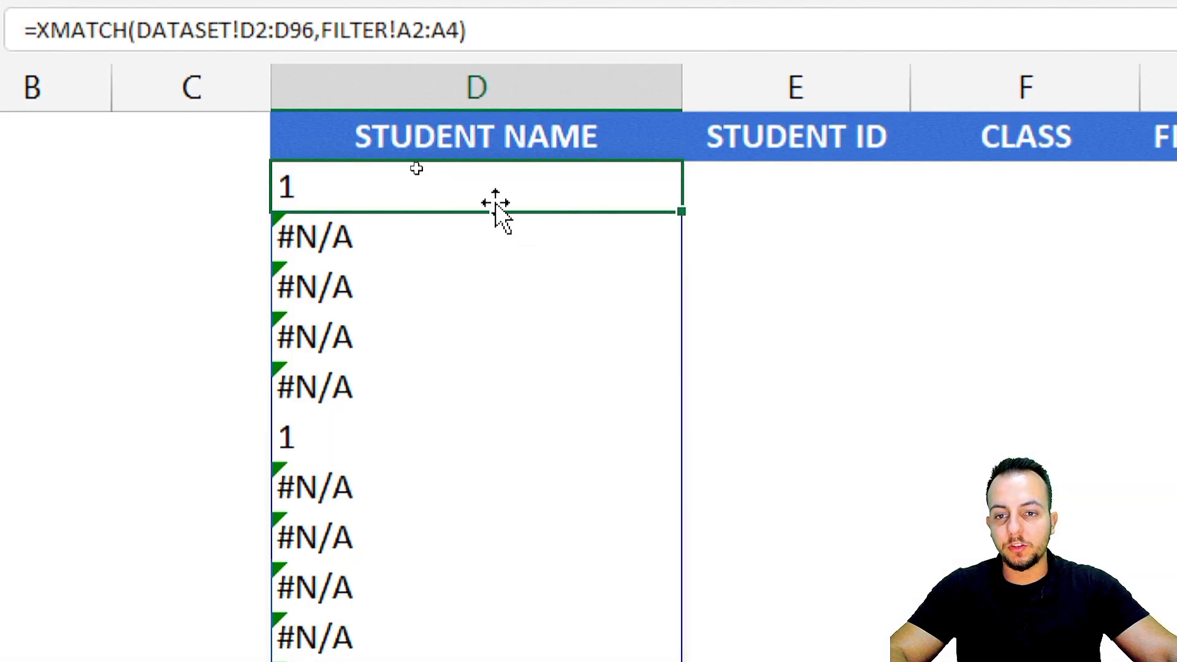
Change D2 to =ISNUMBER(XMATCH(DATASET!D2:D96,FILTER!A2:A4)) and enter it
double_click(375, 175)
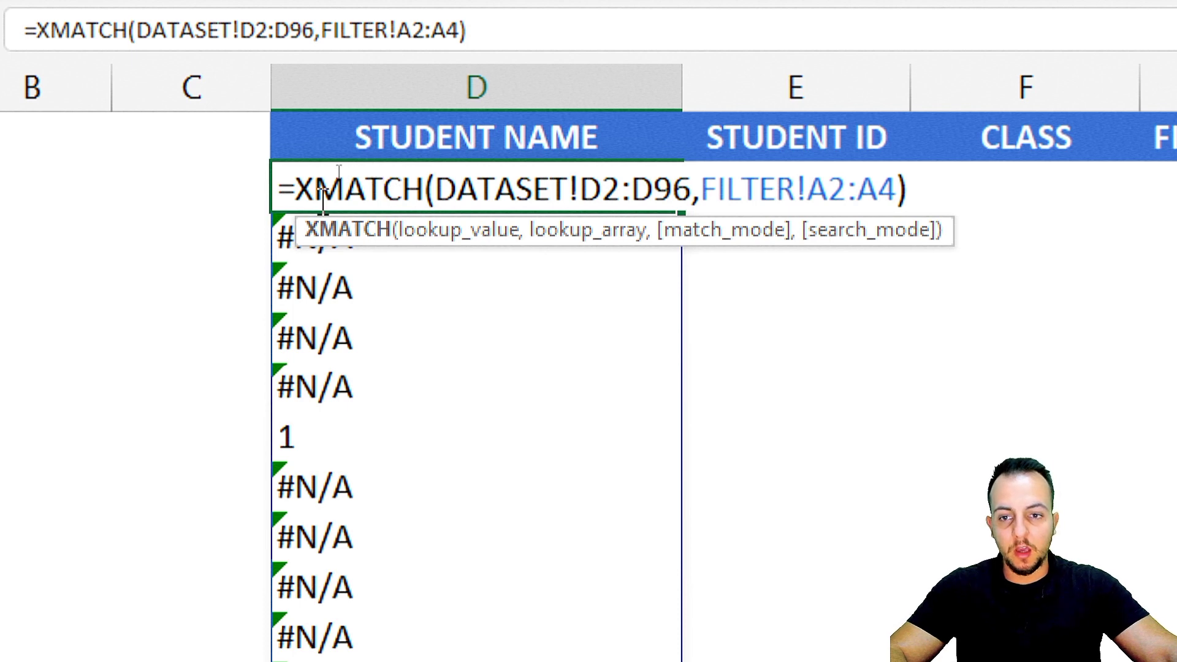
click(301, 195)
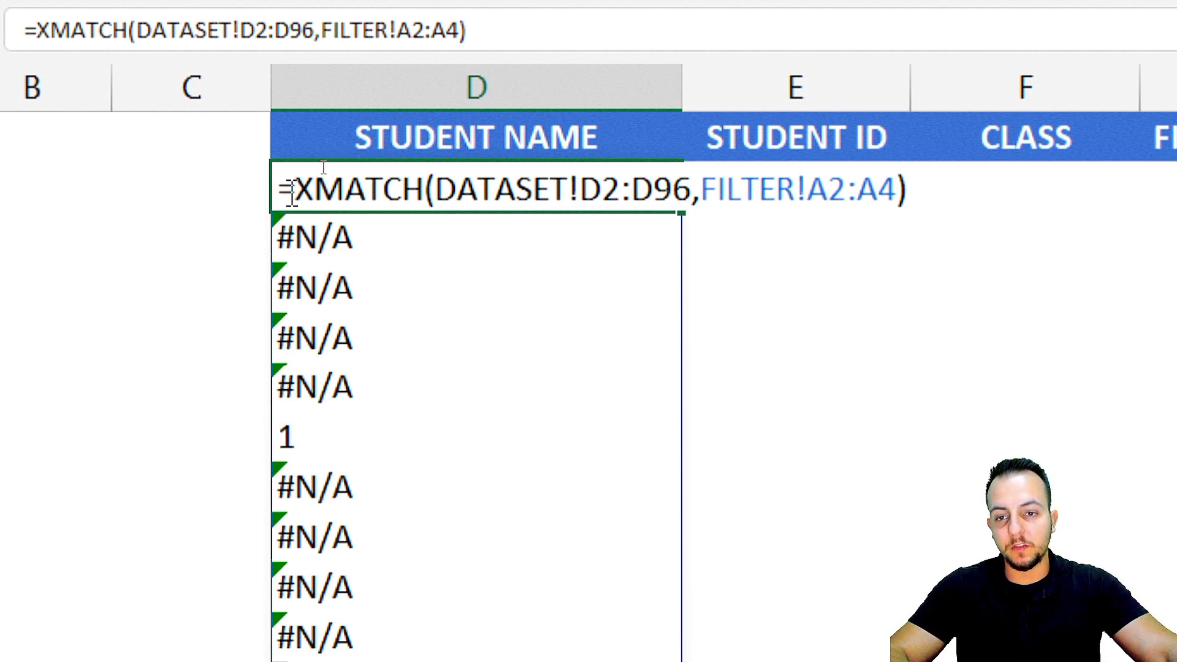
drag(295, 190, 948, 187)
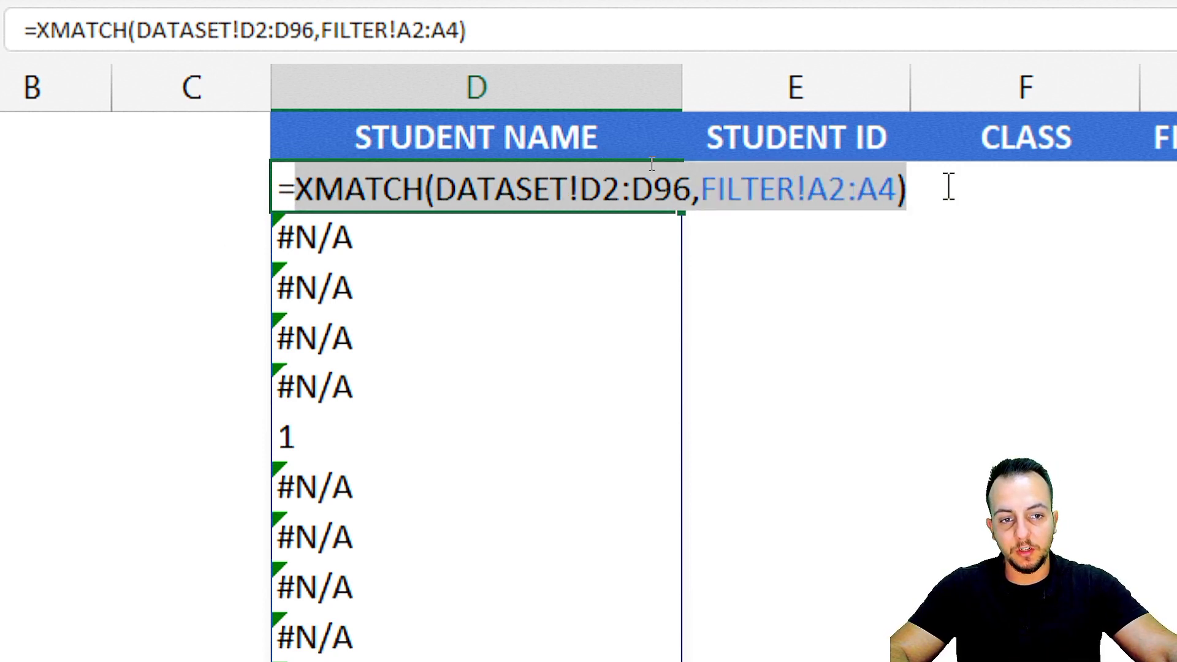
click(297, 193)
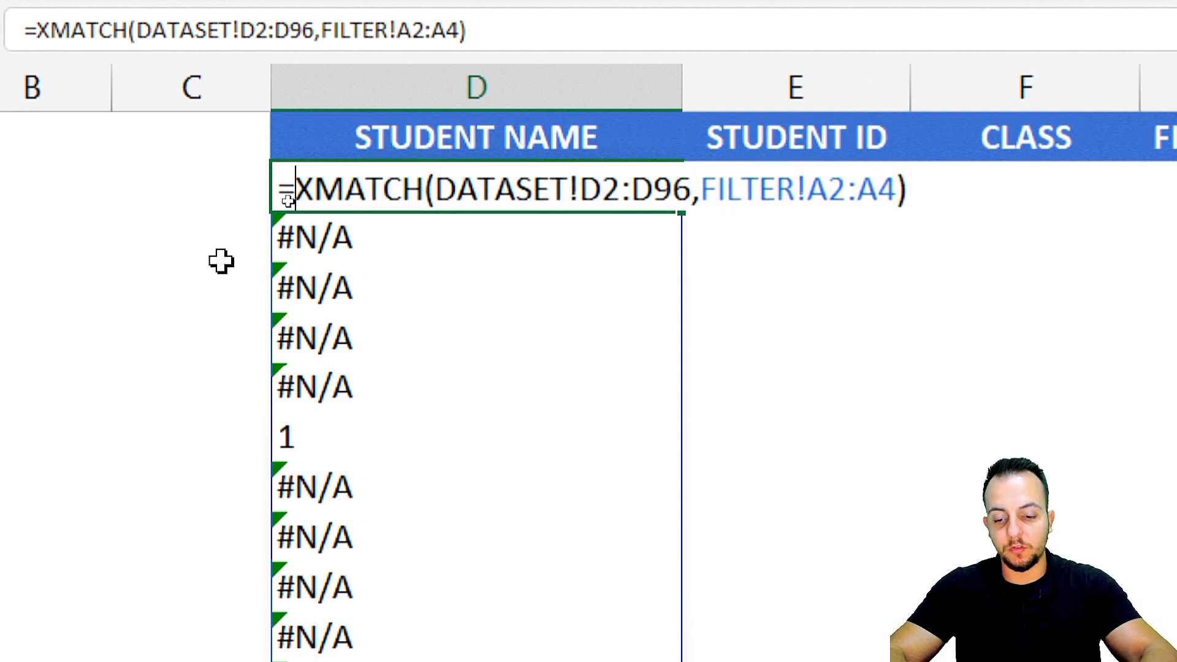
text(ISNUM)
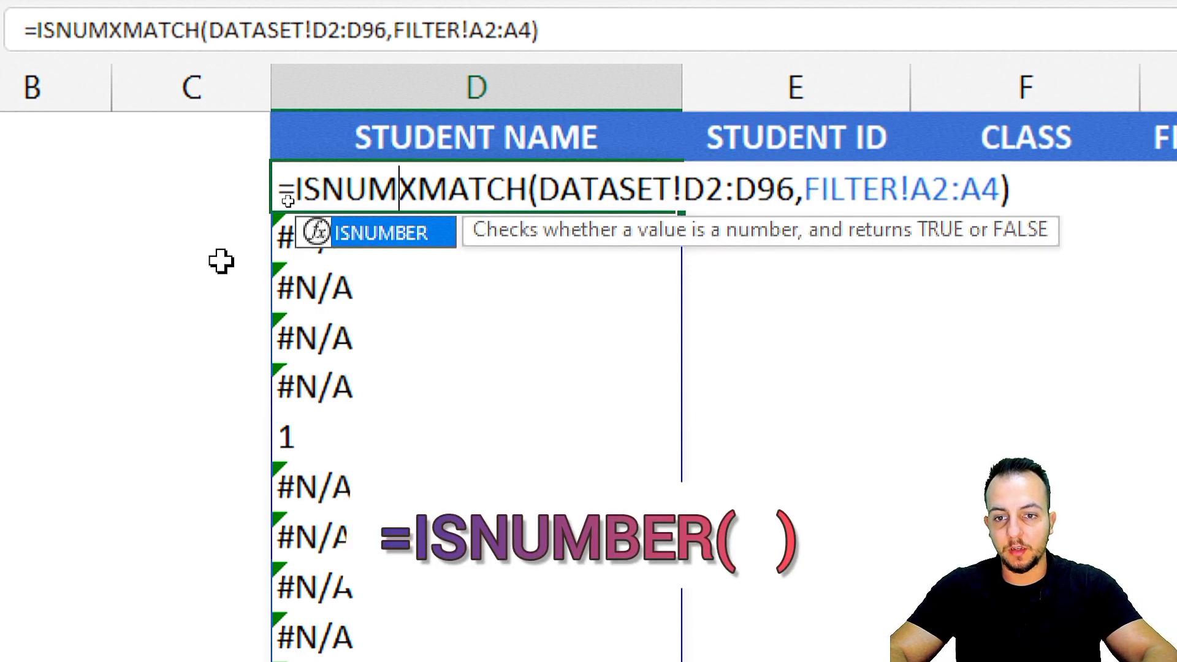
double_click(399, 233)
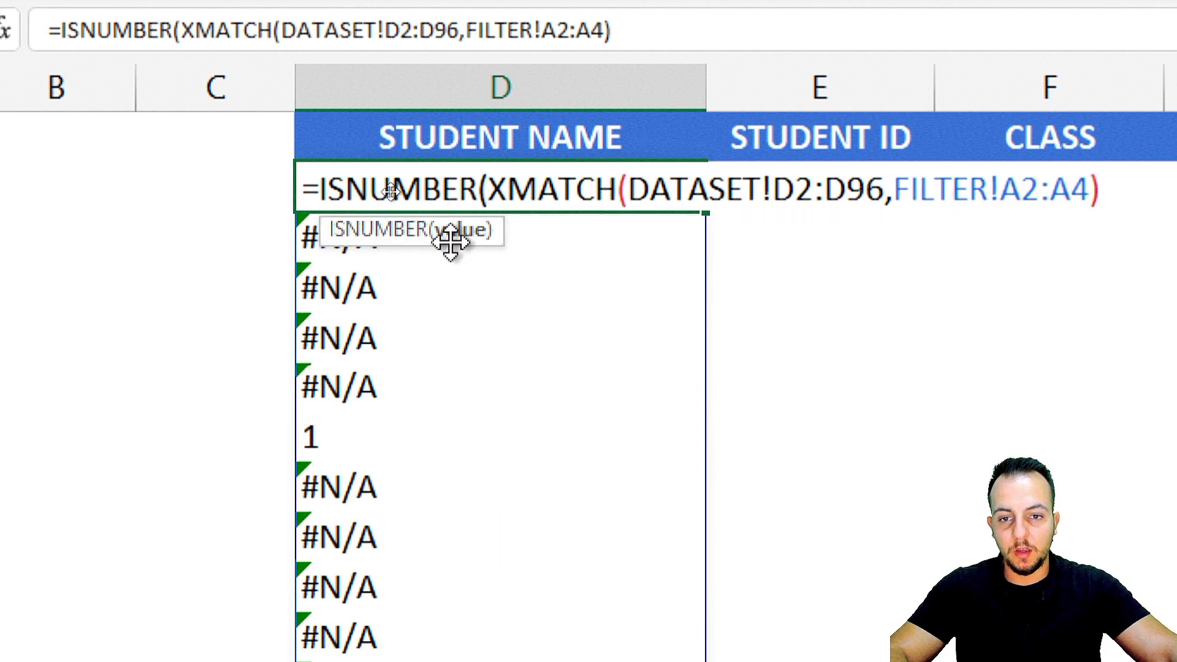
drag(485, 195, 1121, 187)
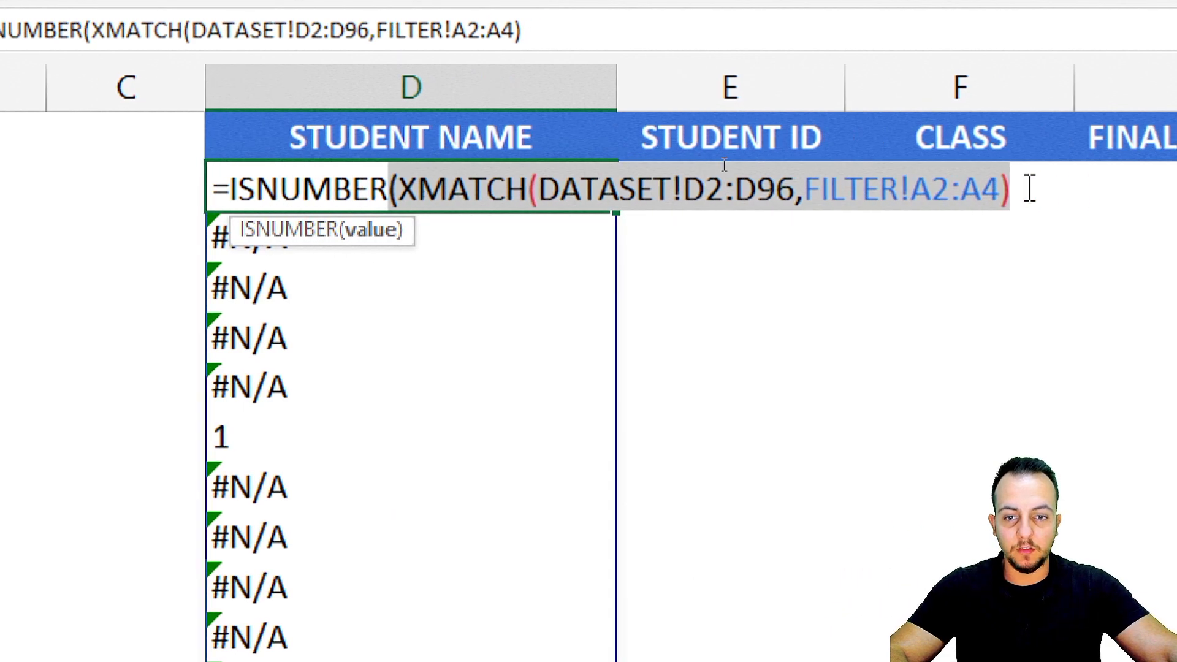
click(1039, 202)
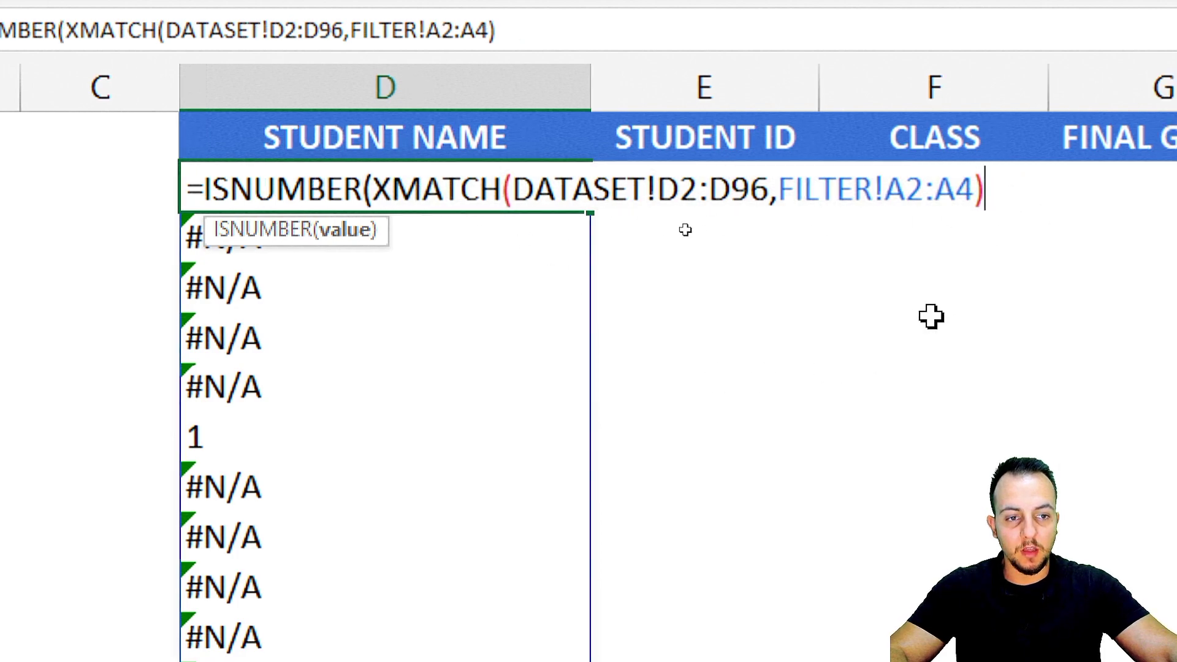
text())
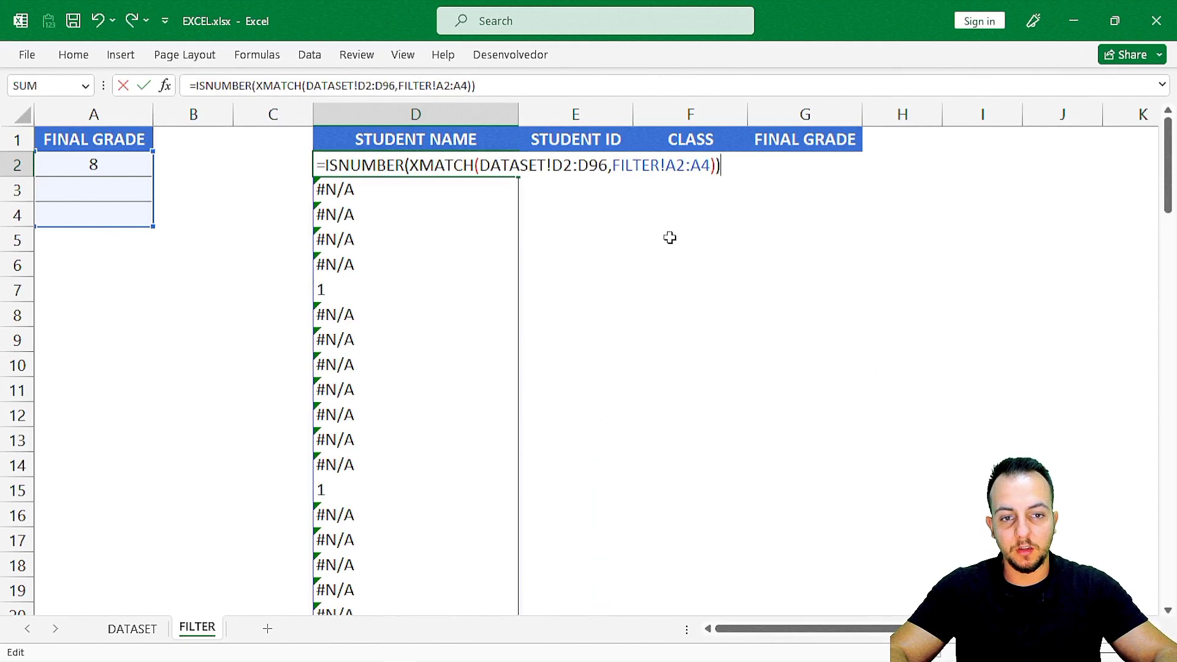
key(Return)
click(257, 196)
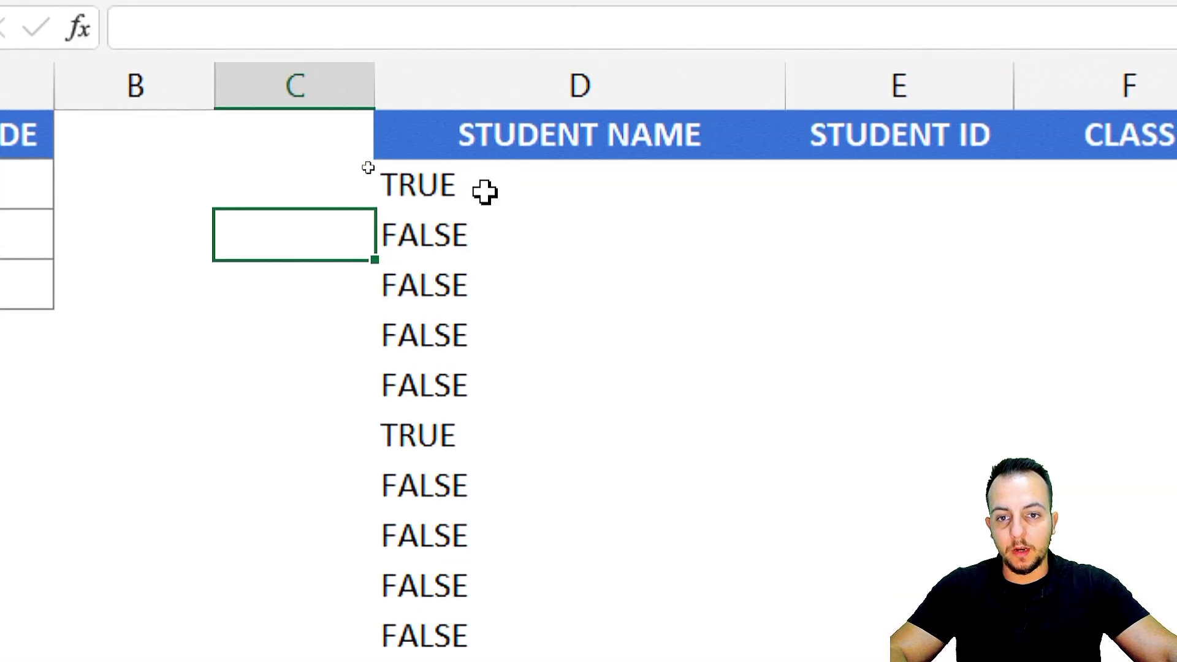
Insert FILTER( after the equals sign in D2 and a comma before ISNUMBER, leaving the array blank
double_click(486, 192)
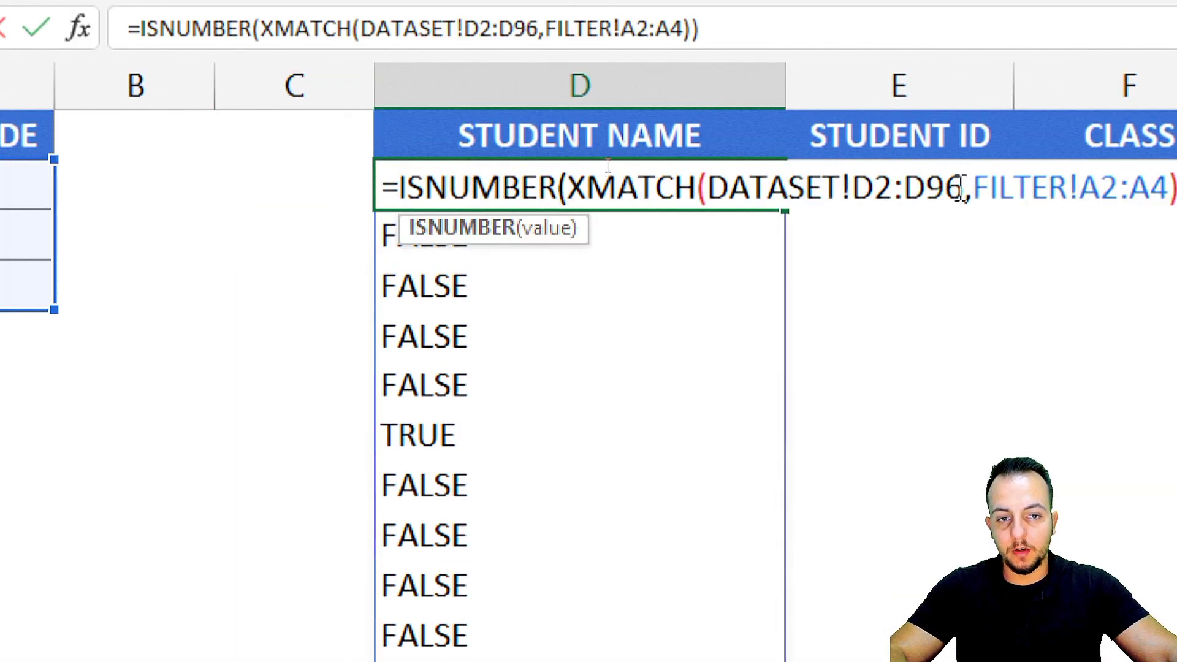
drag(930, 195, 66, 214)
click(202, 187)
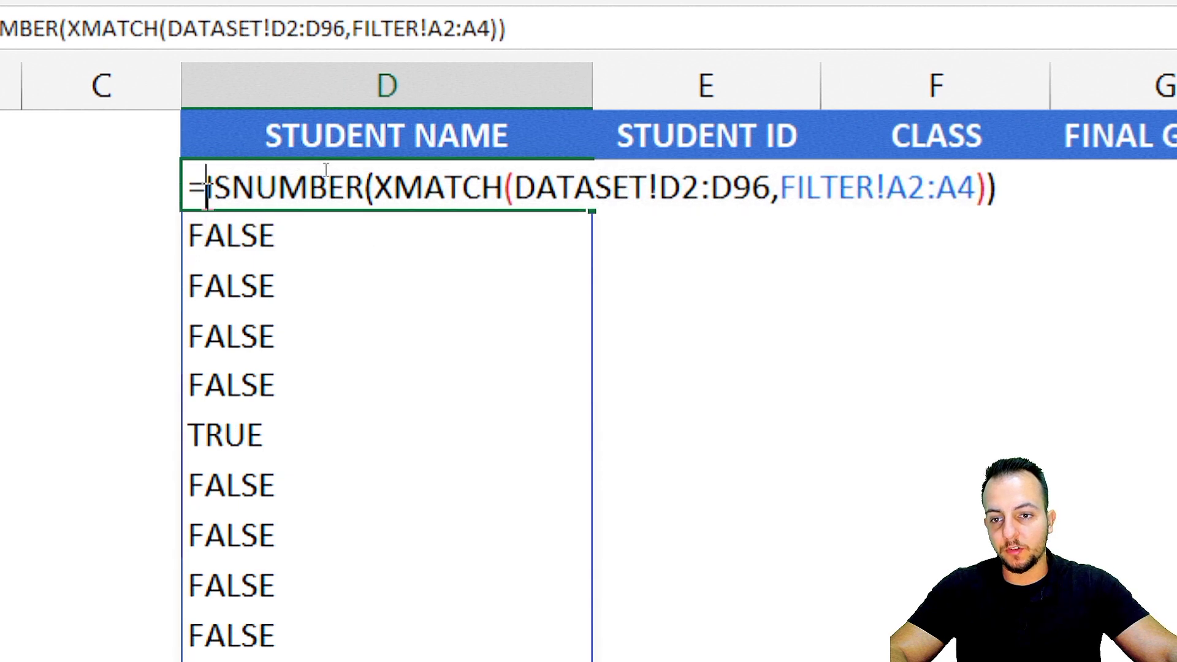
text(FILTER)
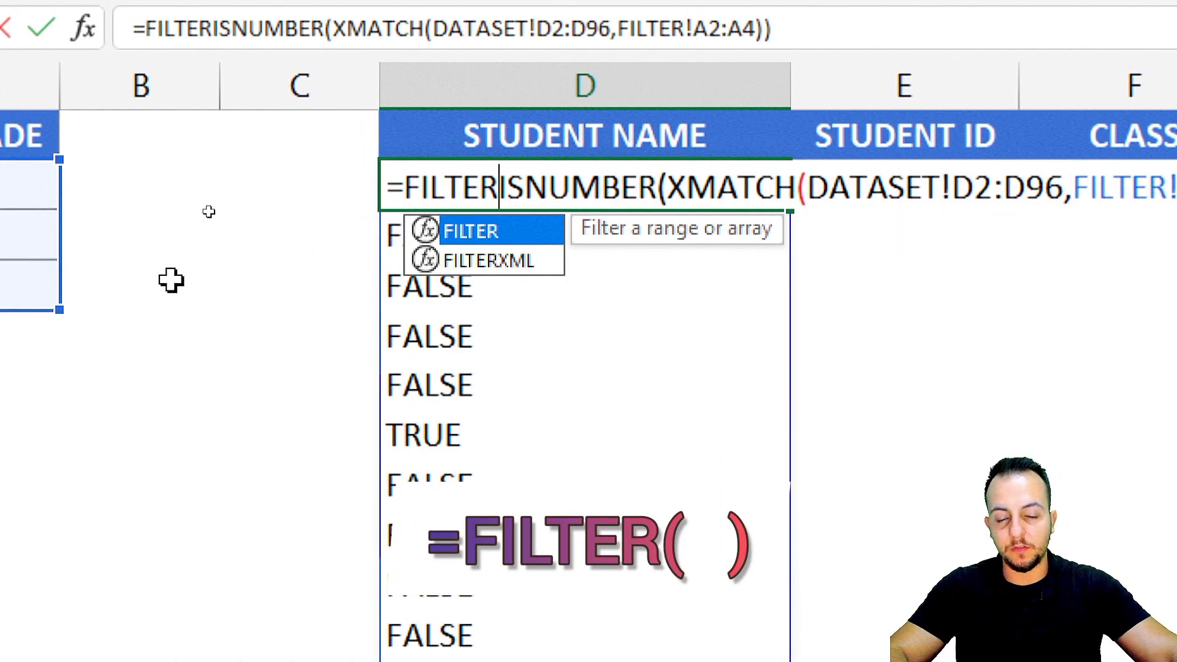
double_click(520, 236)
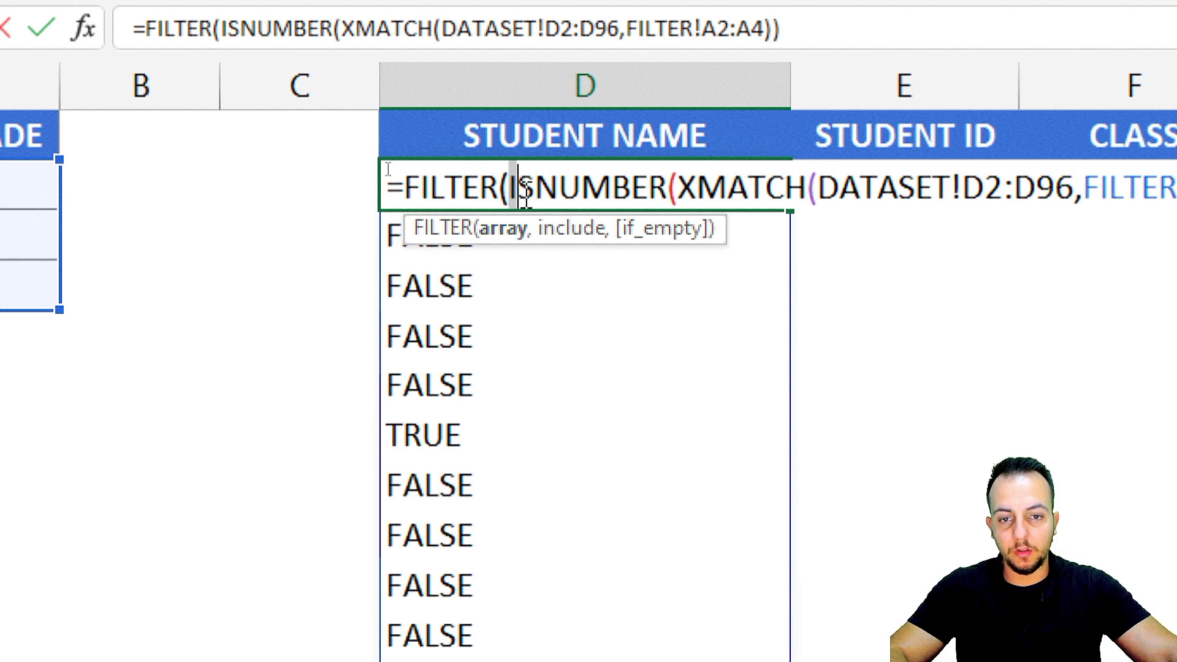
drag(518, 190, 1027, 184)
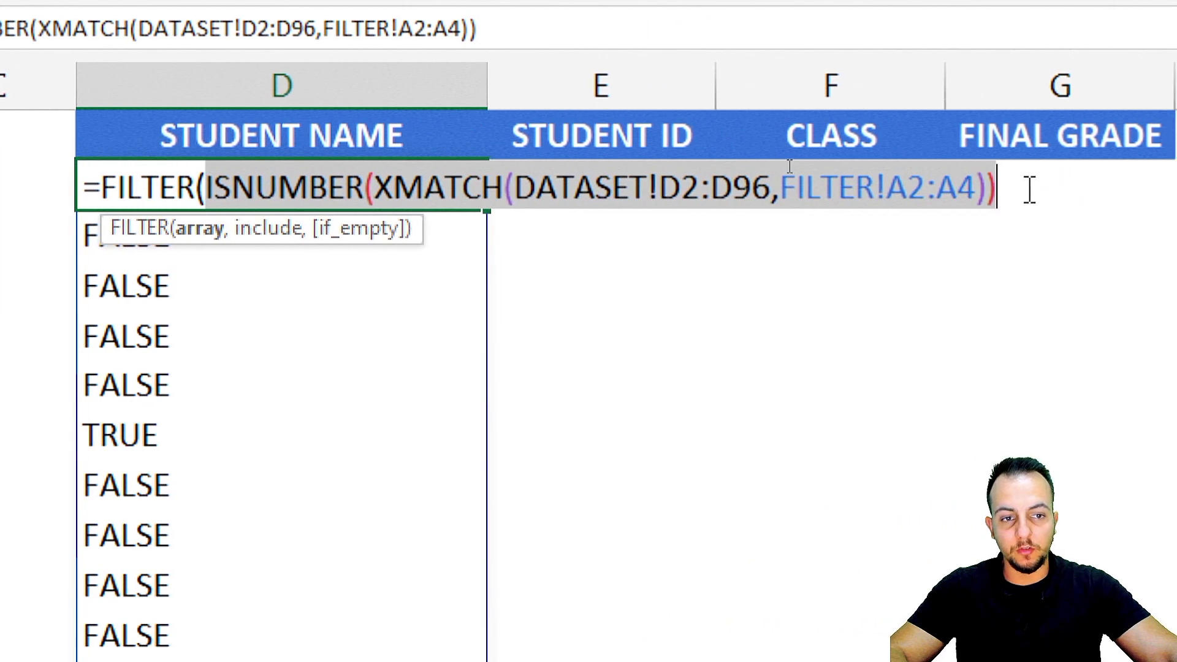
drag(208, 187, 1015, 190)
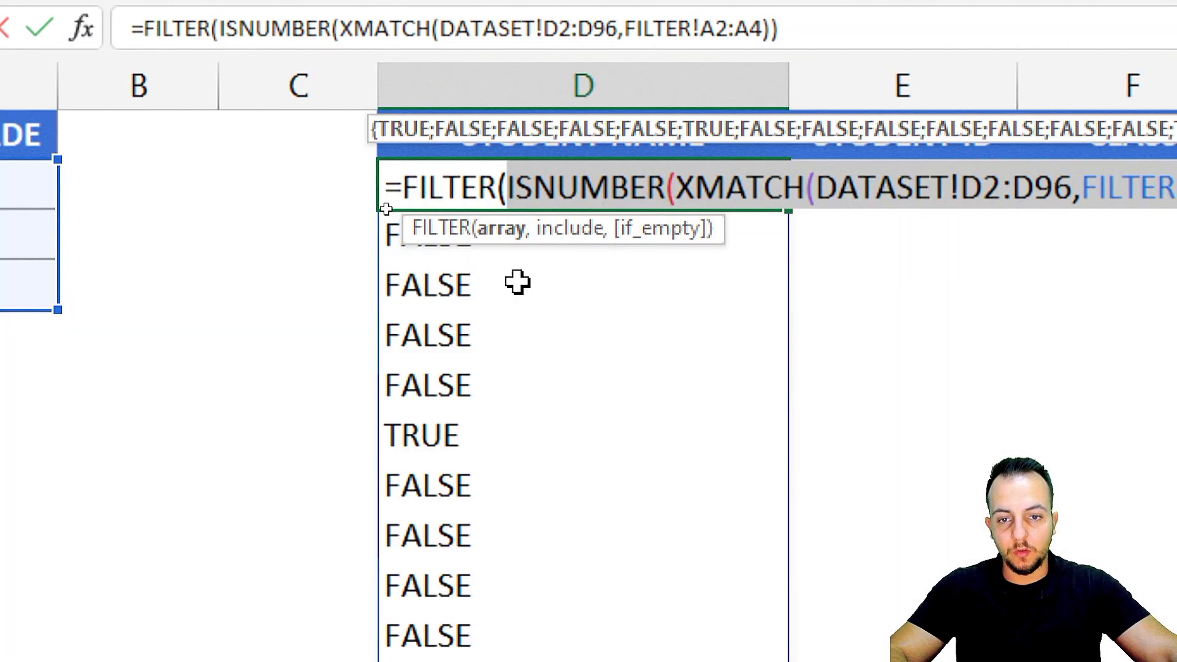
click(514, 184)
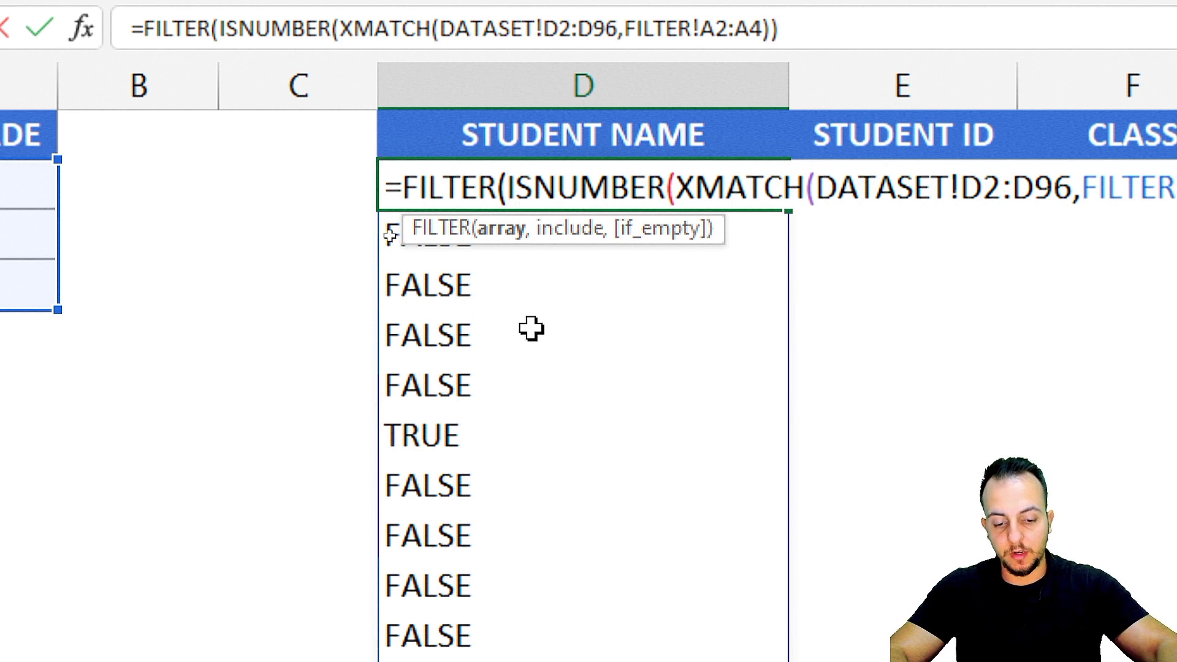
text(,)
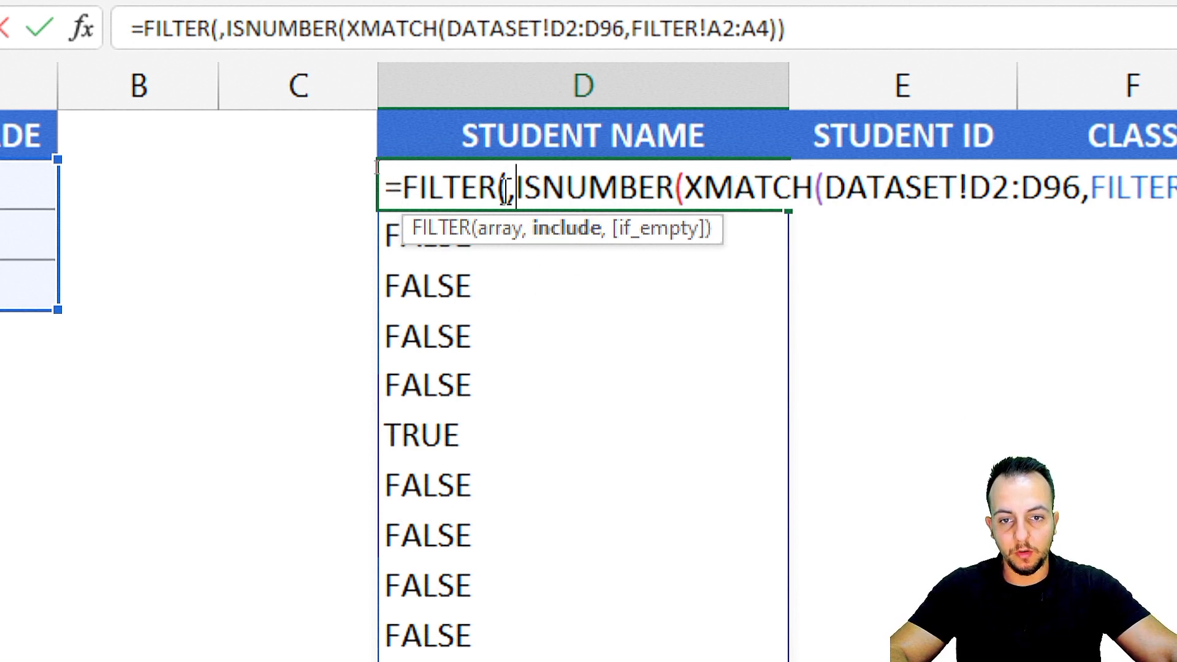
click(506, 190)
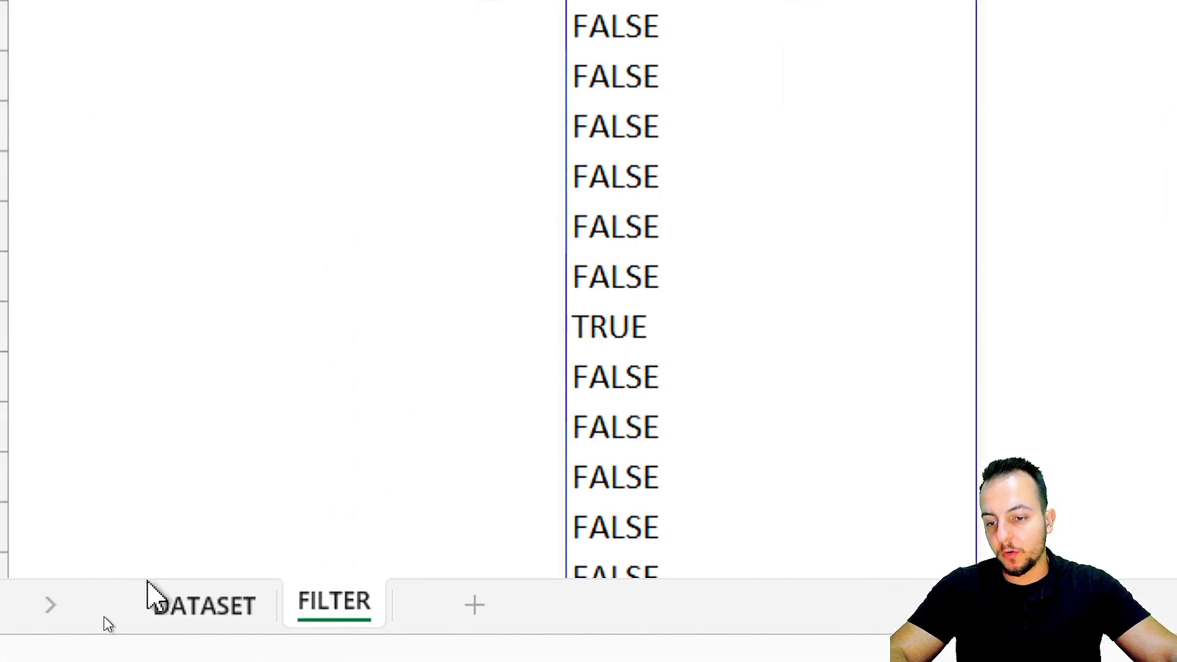
Select DATASET!A2:D96 as the FILTER array and enter the formula
click(119, 629)
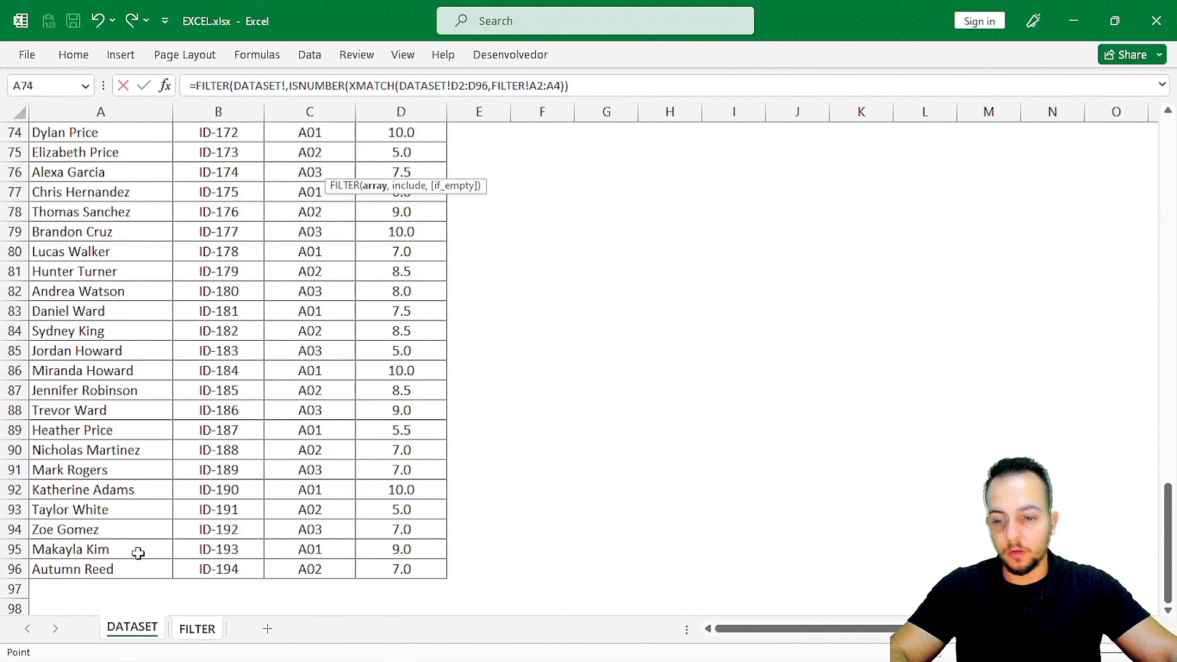
scroll(137, 553, up, 20)
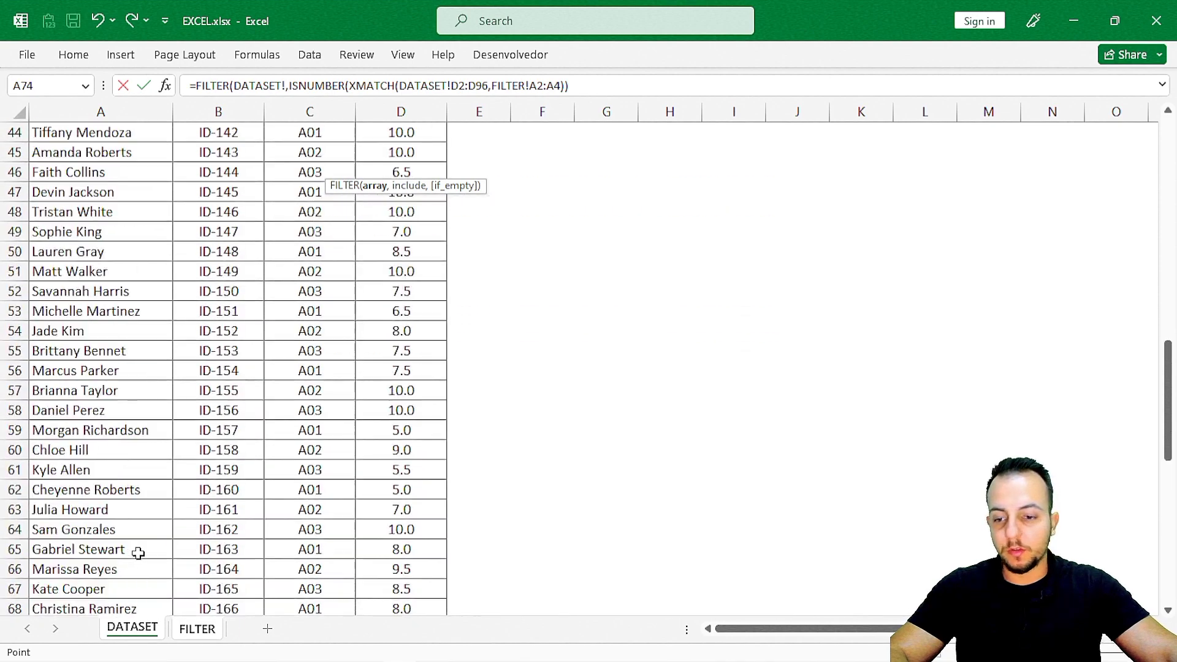
scroll(109, 460, up, 3)
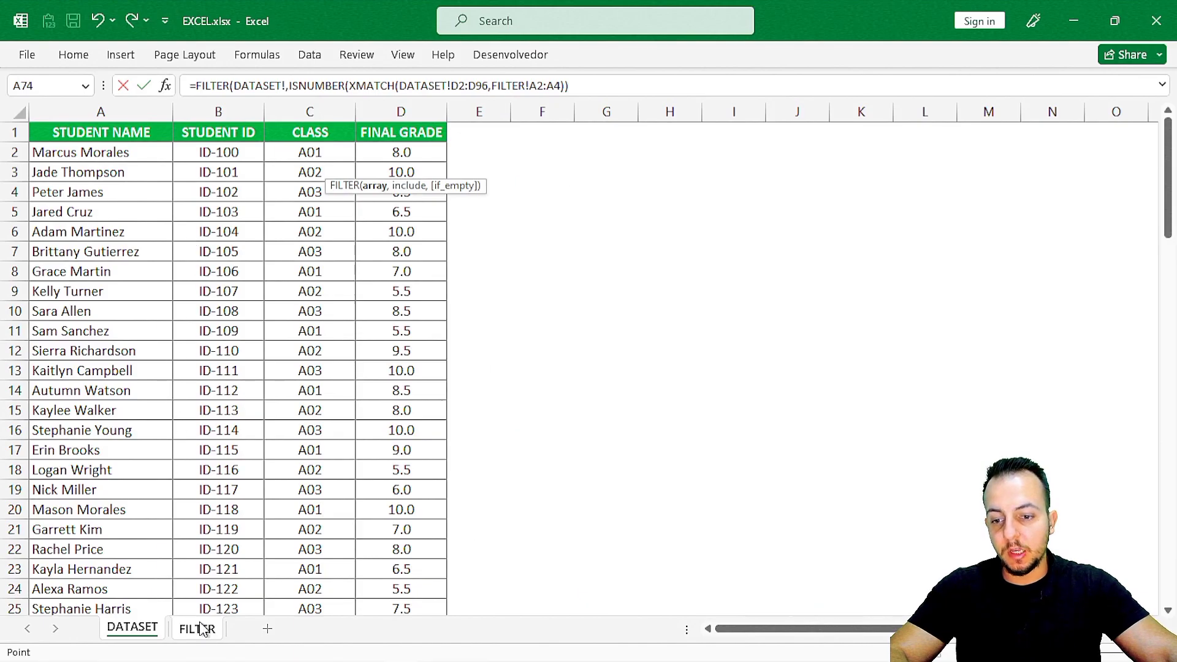
click(197, 628)
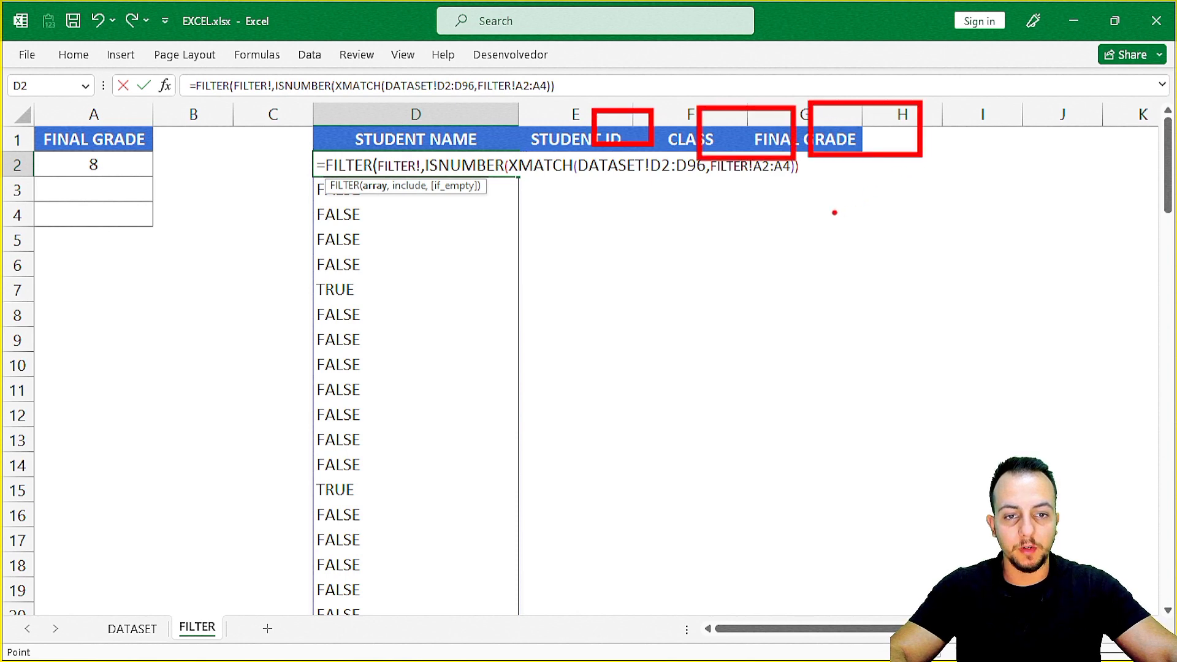
click(143, 635)
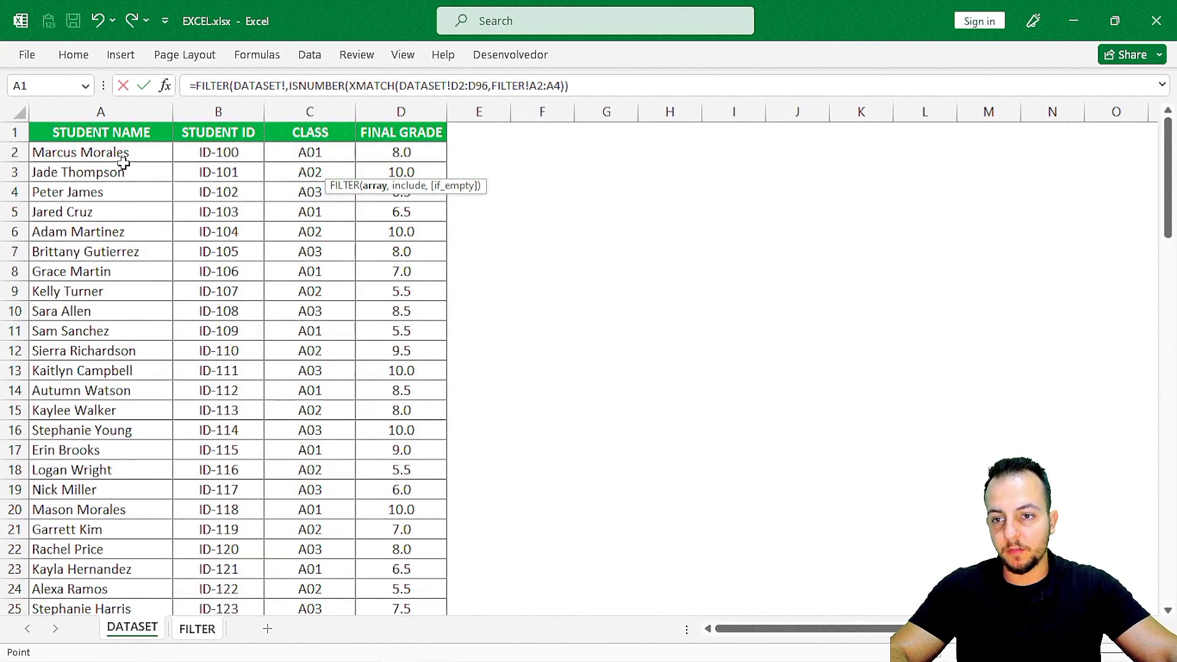
drag(43, 152, 410, 576)
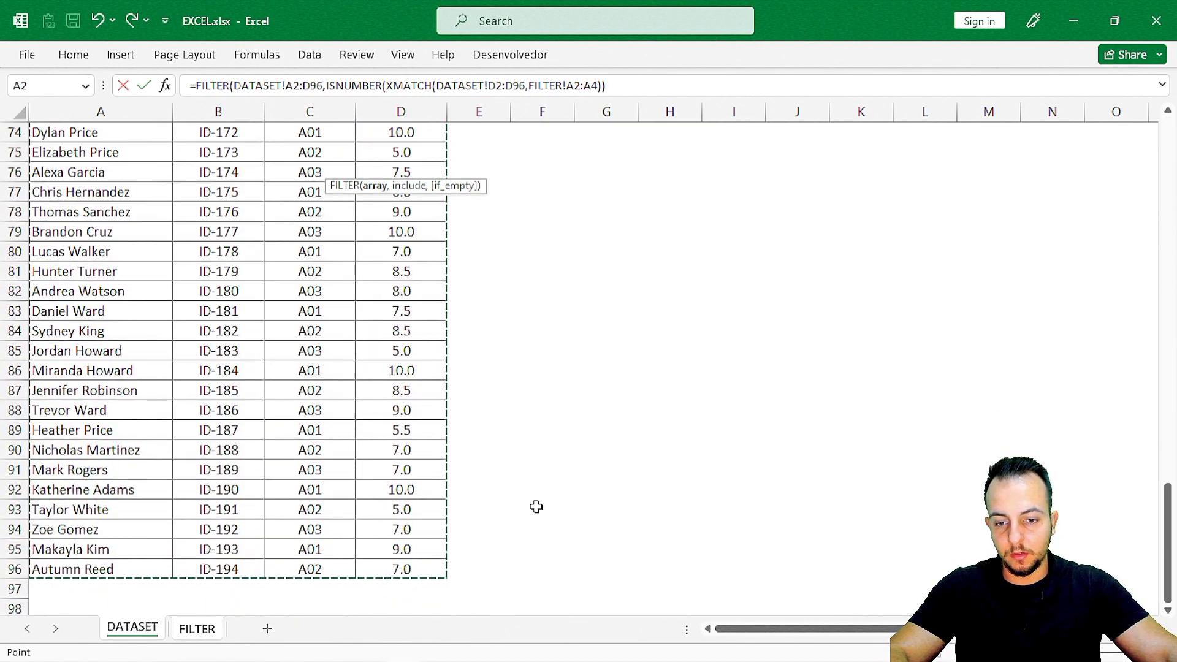
key(Return)
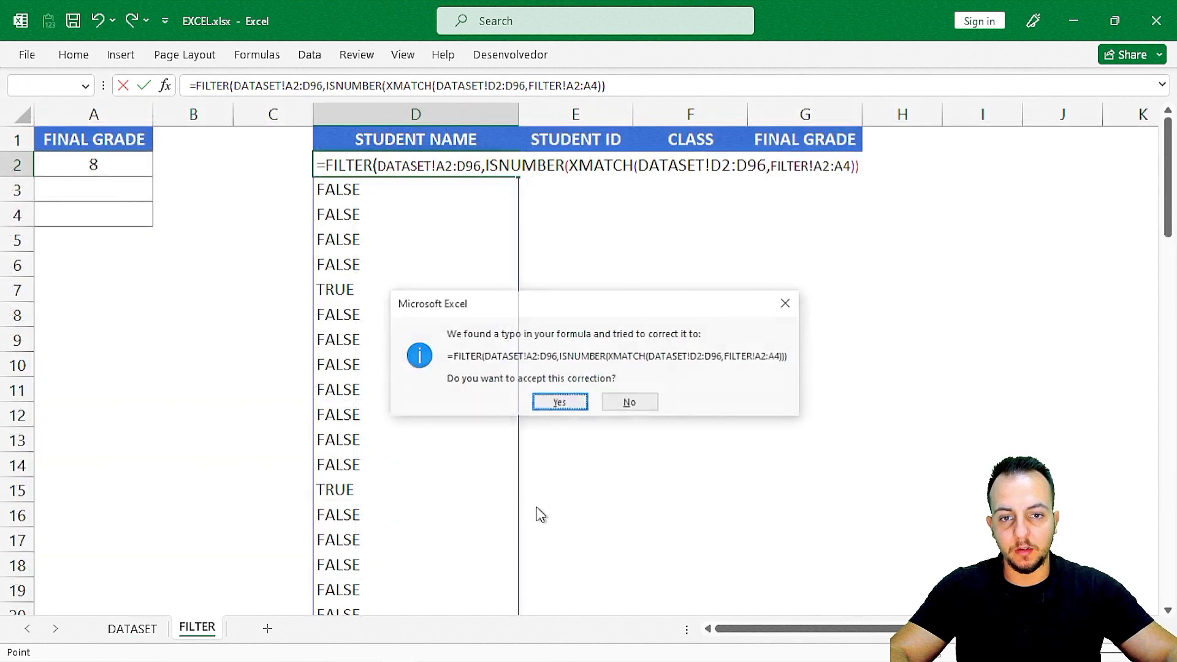
Accept the missing-parenthesis correction, then change the criteria grade in A2 to 7
click(576, 405)
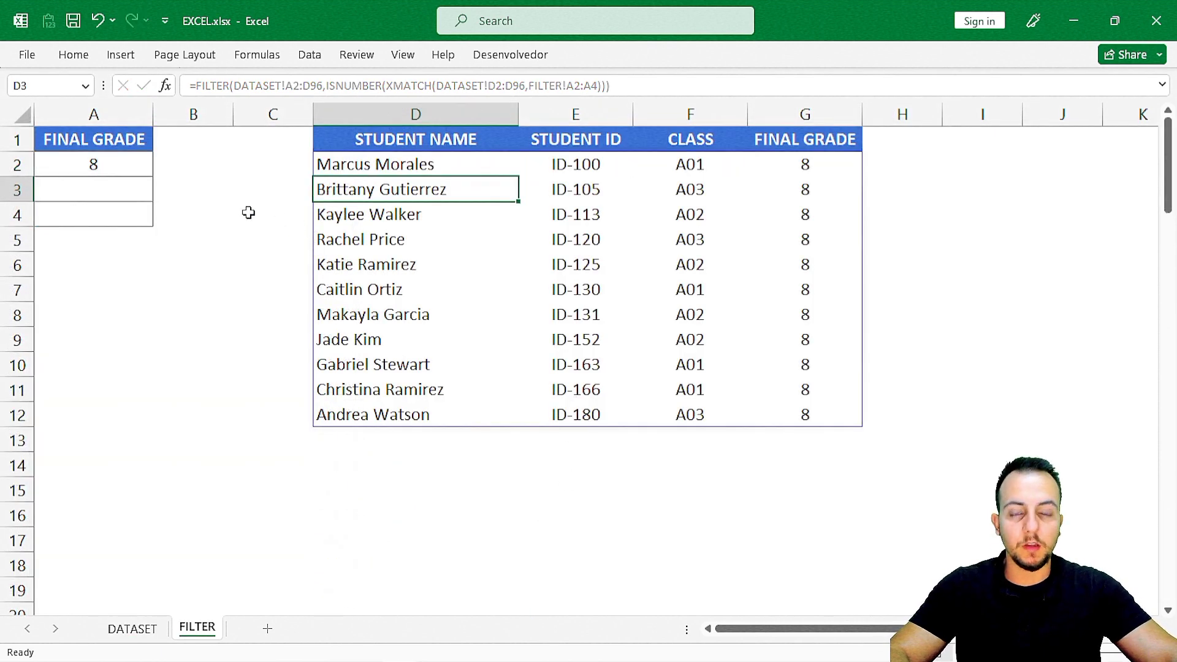
click(142, 189)
click(141, 160)
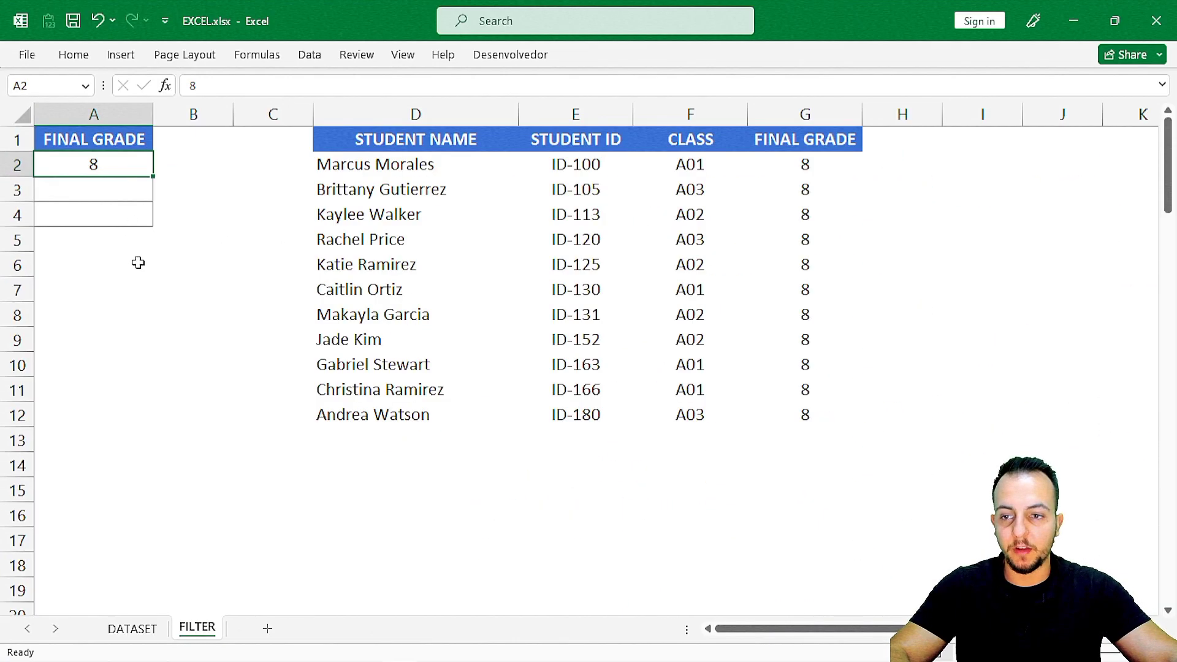
key(Return)
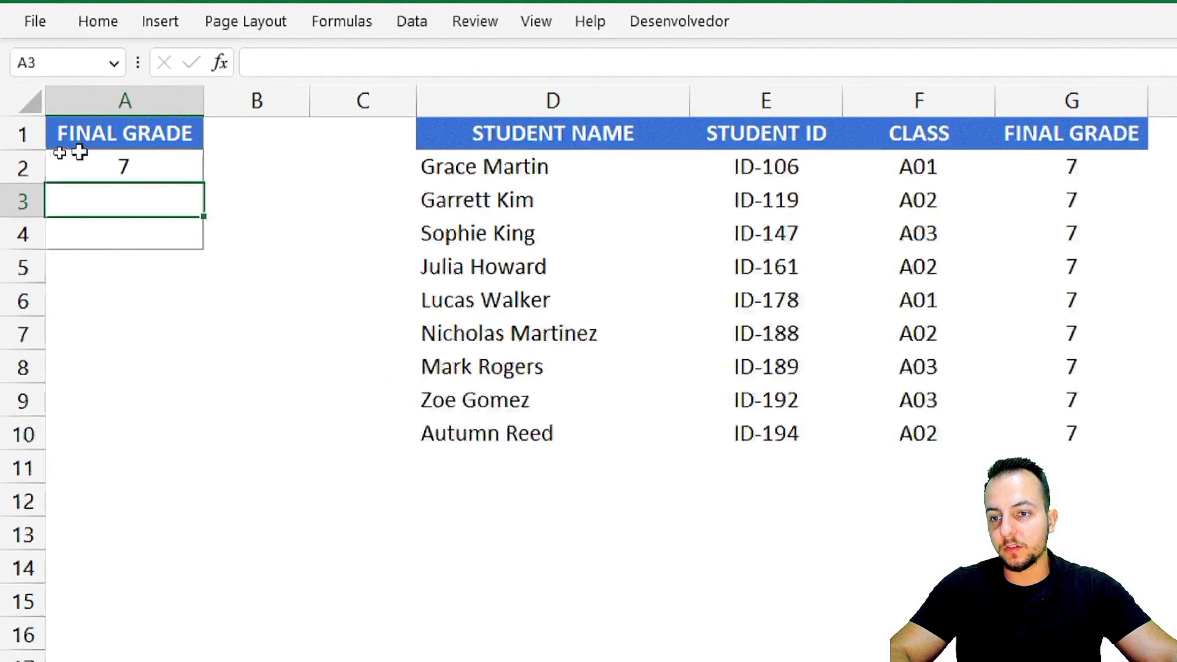
Enter criteria grades 5, 5.5 and 6 in A2:A4
key(Up)
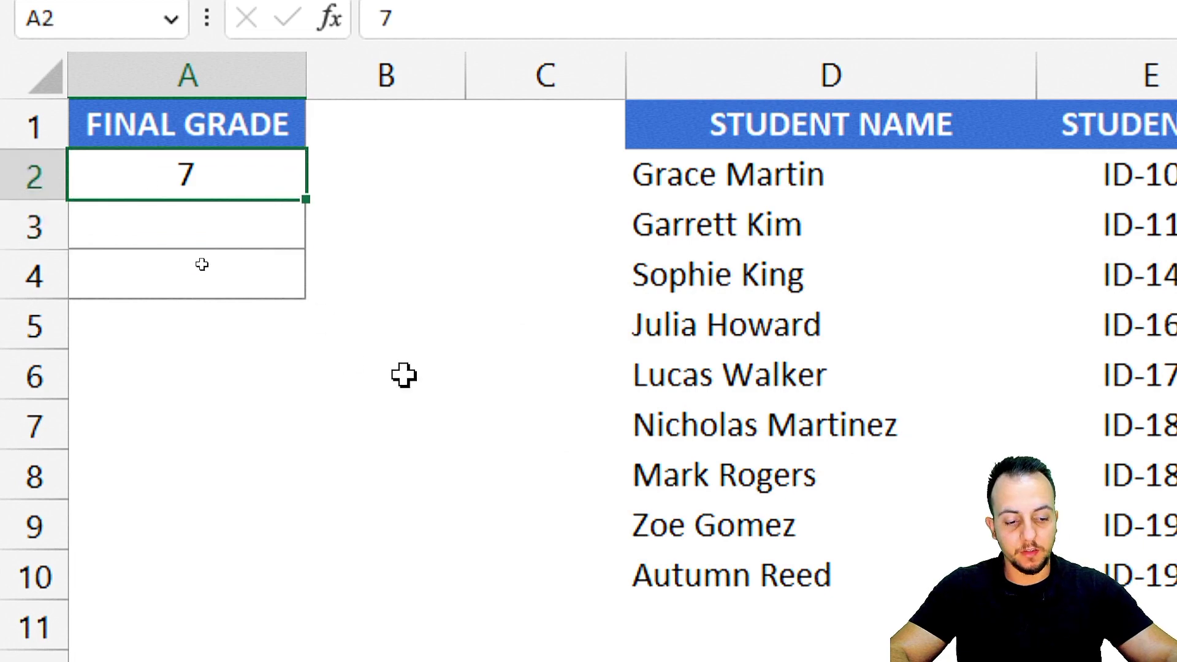
text(5)
key(ctrl+Return)
key(Down)
text(5)
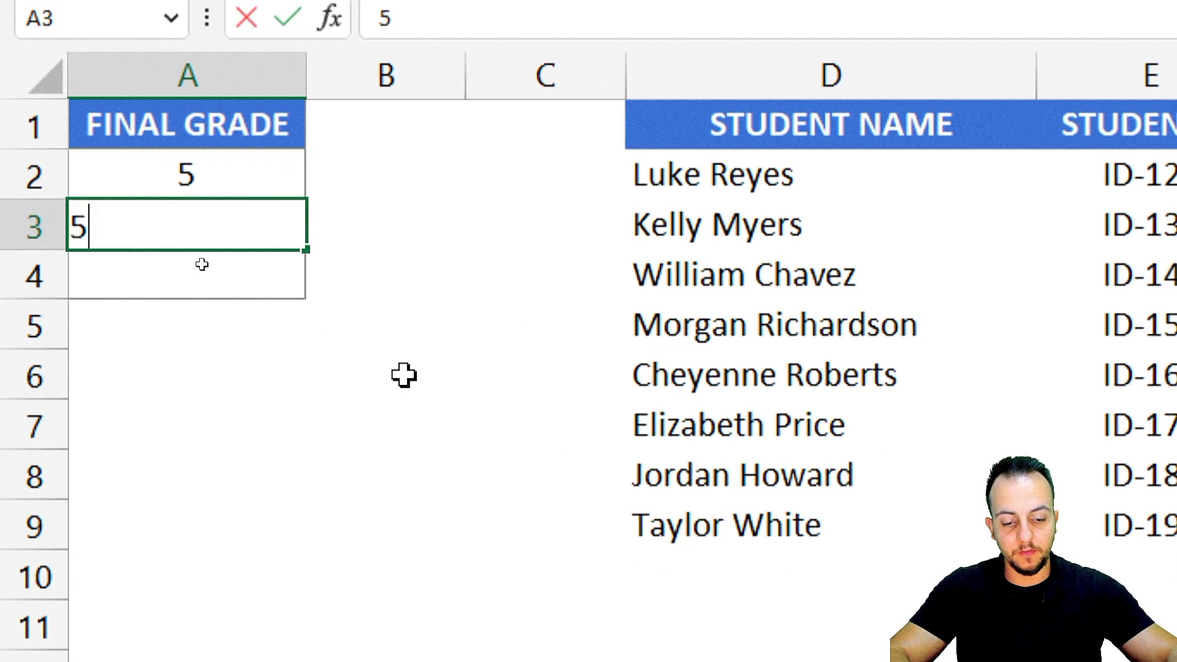
key(Return)
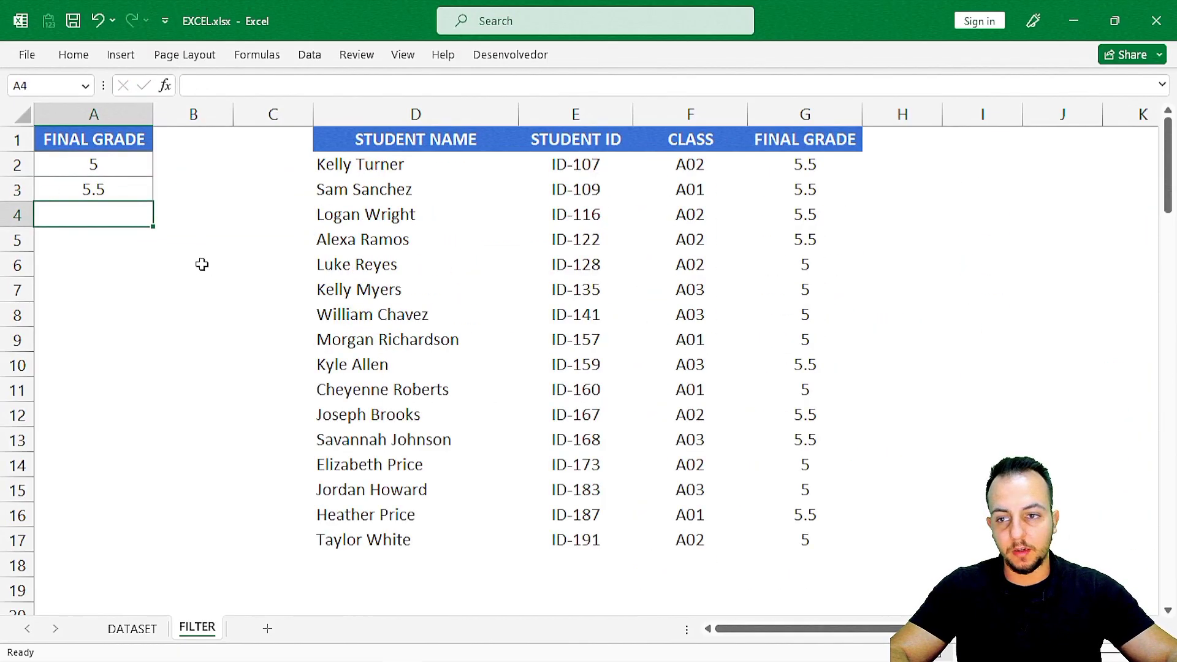
text(6)
key(Return)
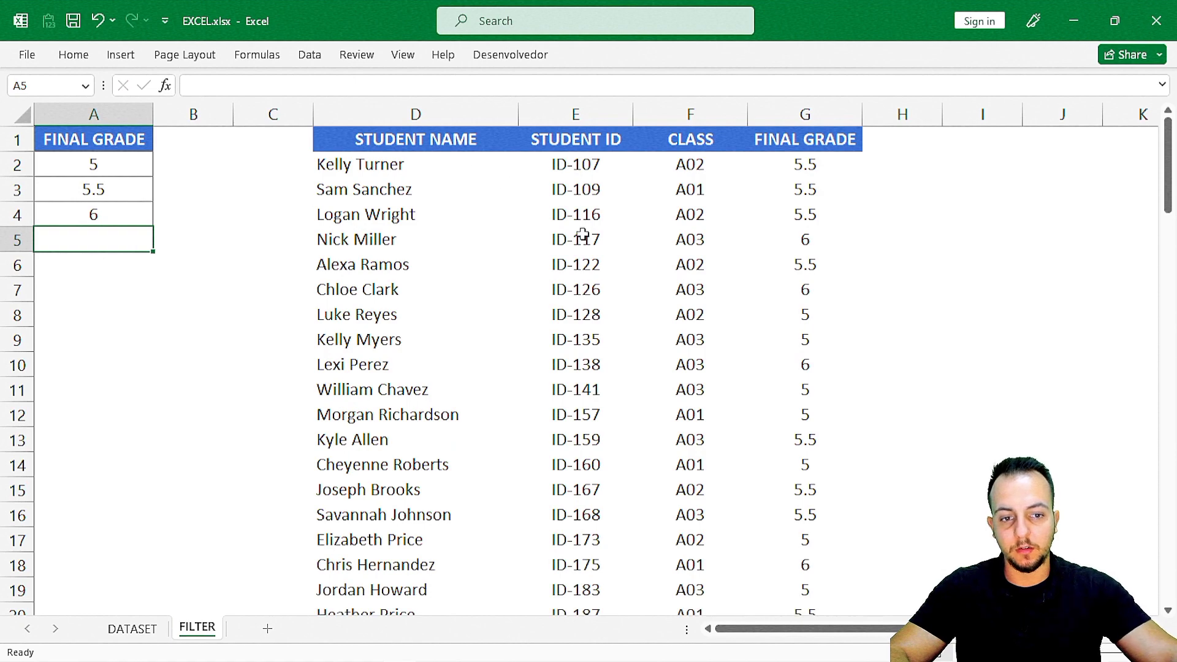
Review the D2 FILTER formula without changing it, then view the DATASET sheet
drag(1167, 126, 1160, 151)
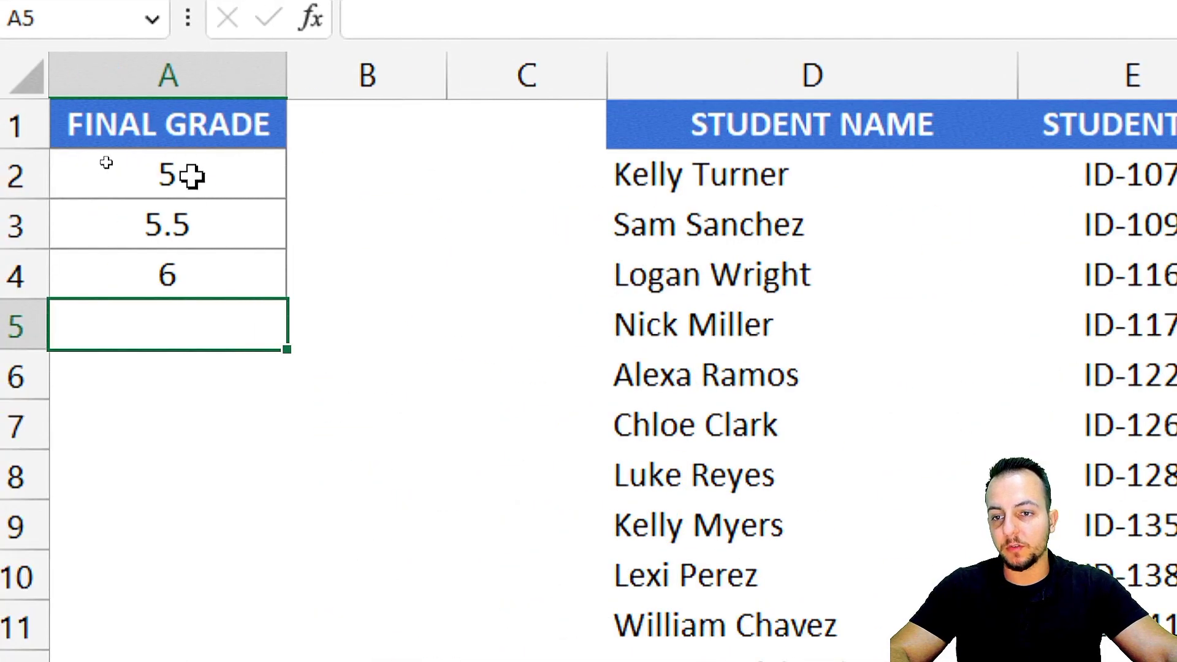
drag(105, 164, 100, 209)
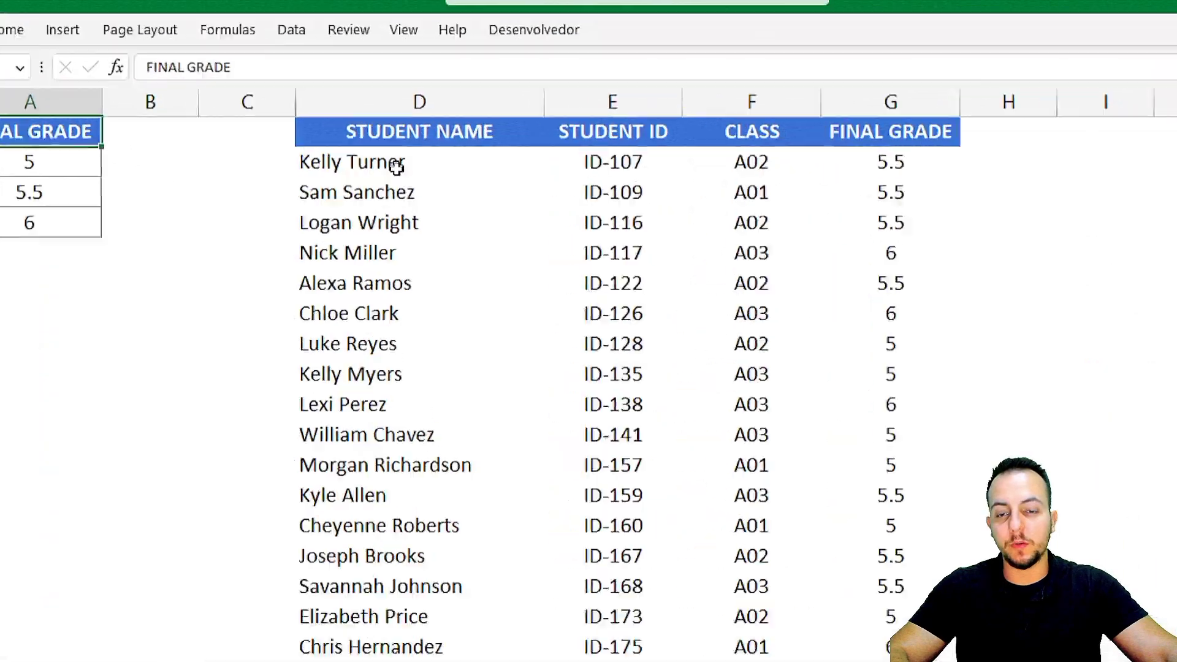
double_click(778, 175)
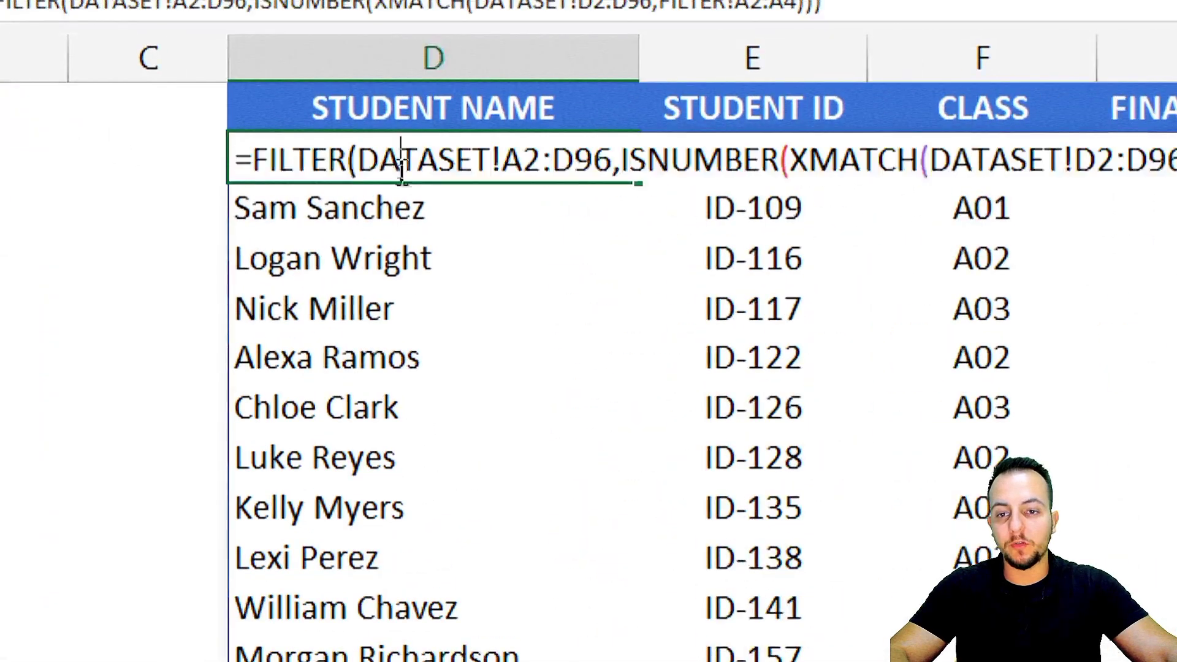
click(313, 164)
drag(313, 164, 347, 163)
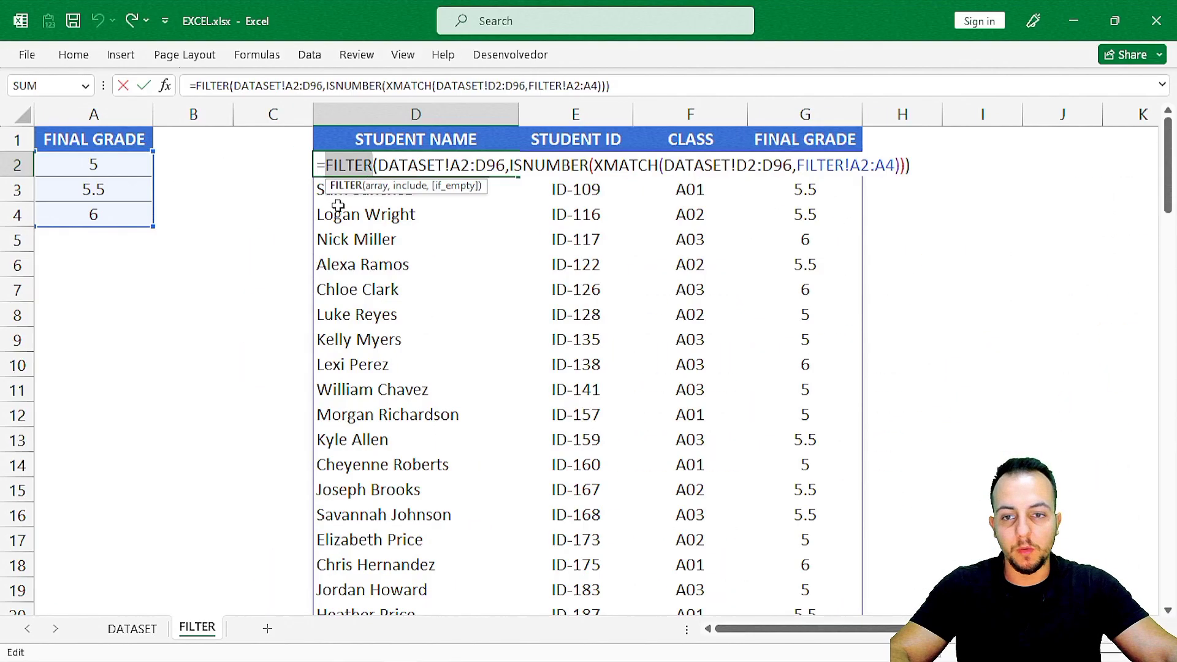
key(Escape)
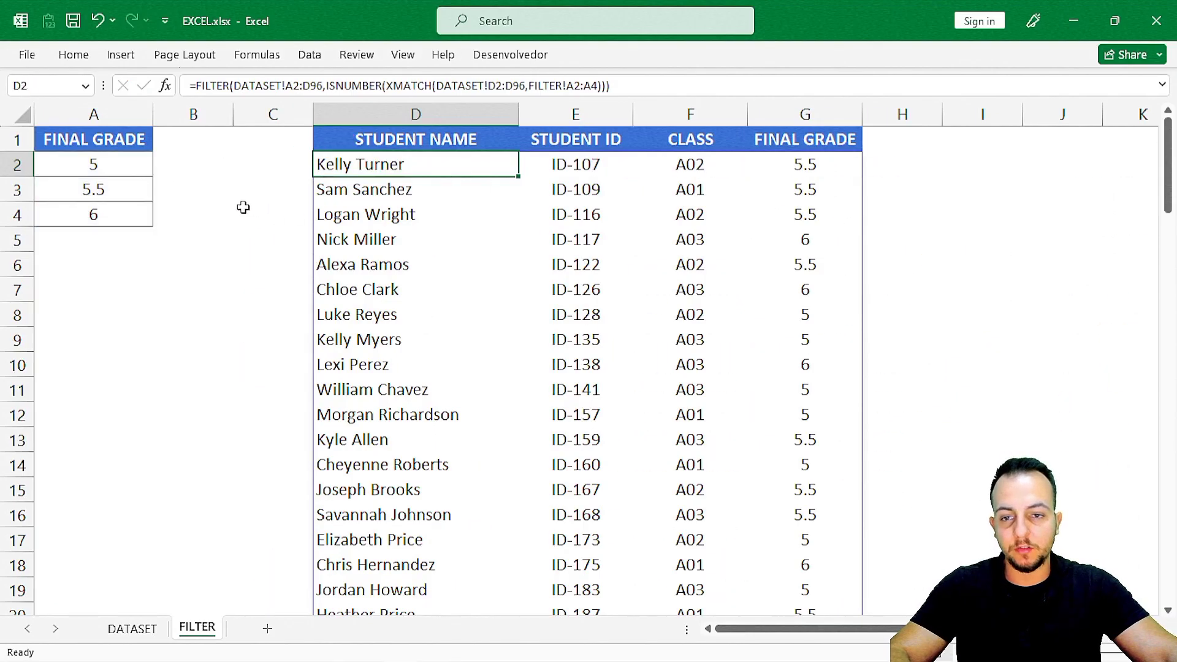
click(228, 223)
click(214, 256)
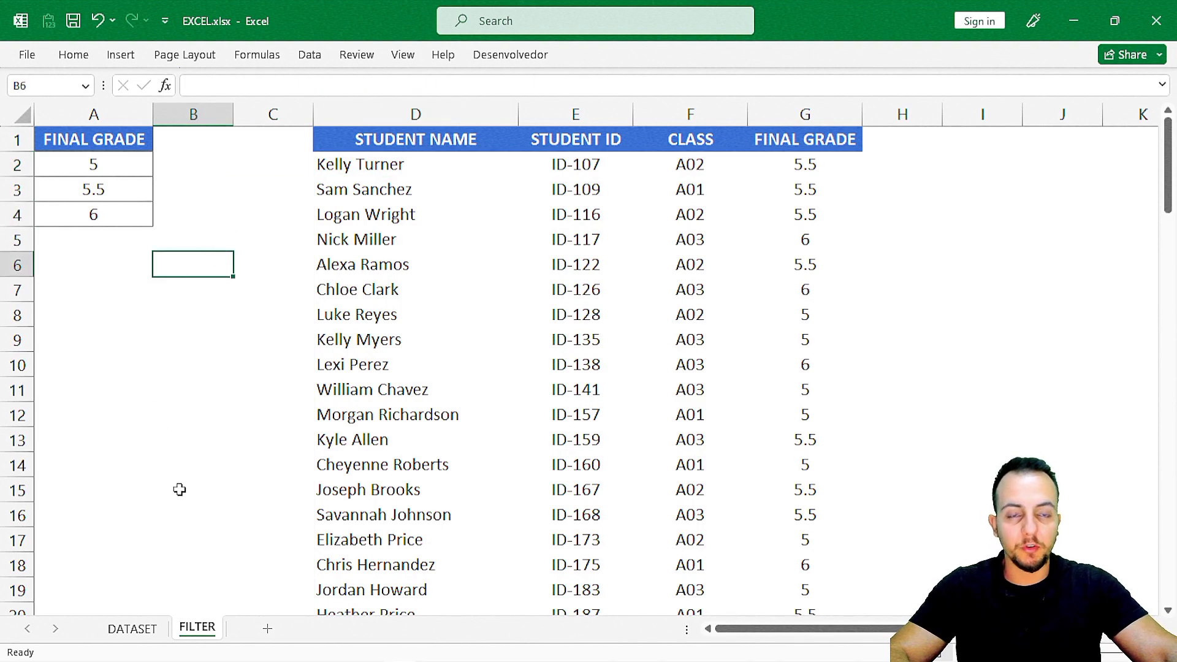
click(131, 628)
scroll(229, 548, up, 6)
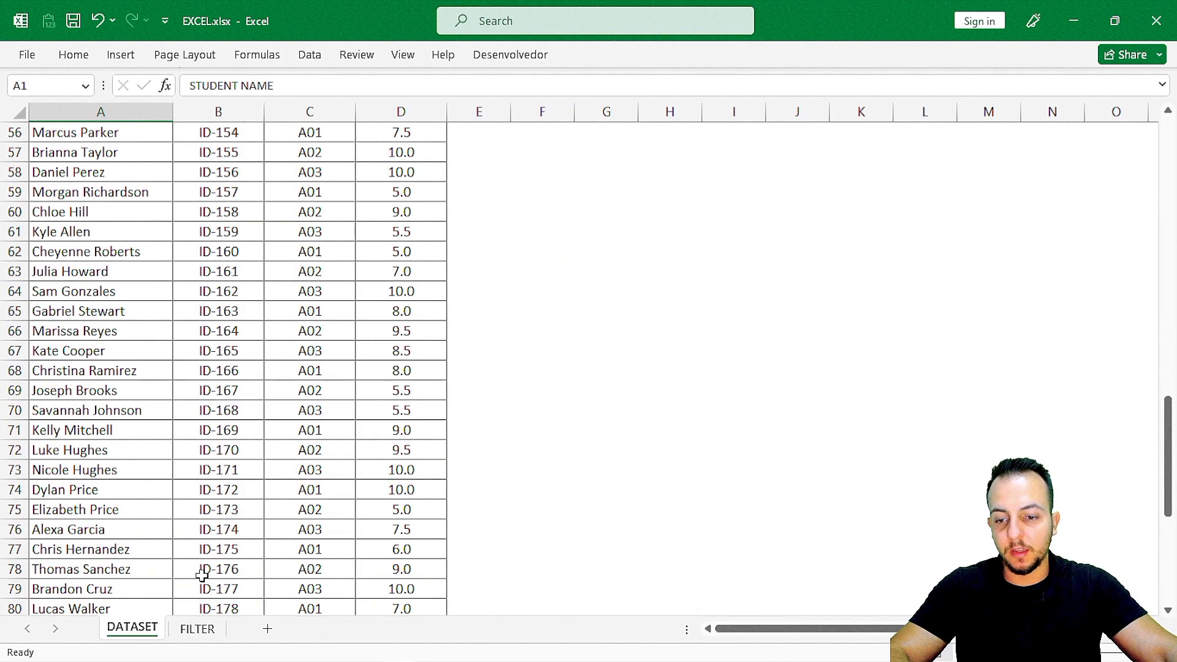